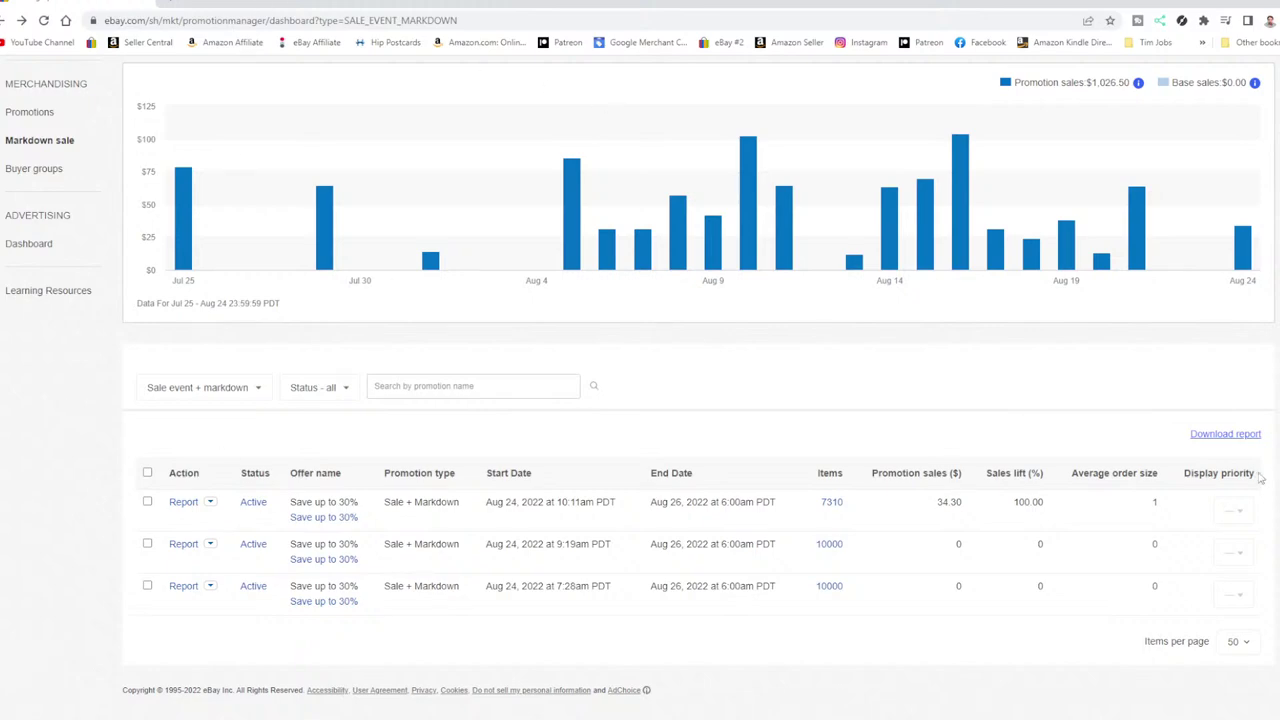
scroll(1015, 420, up, 2)
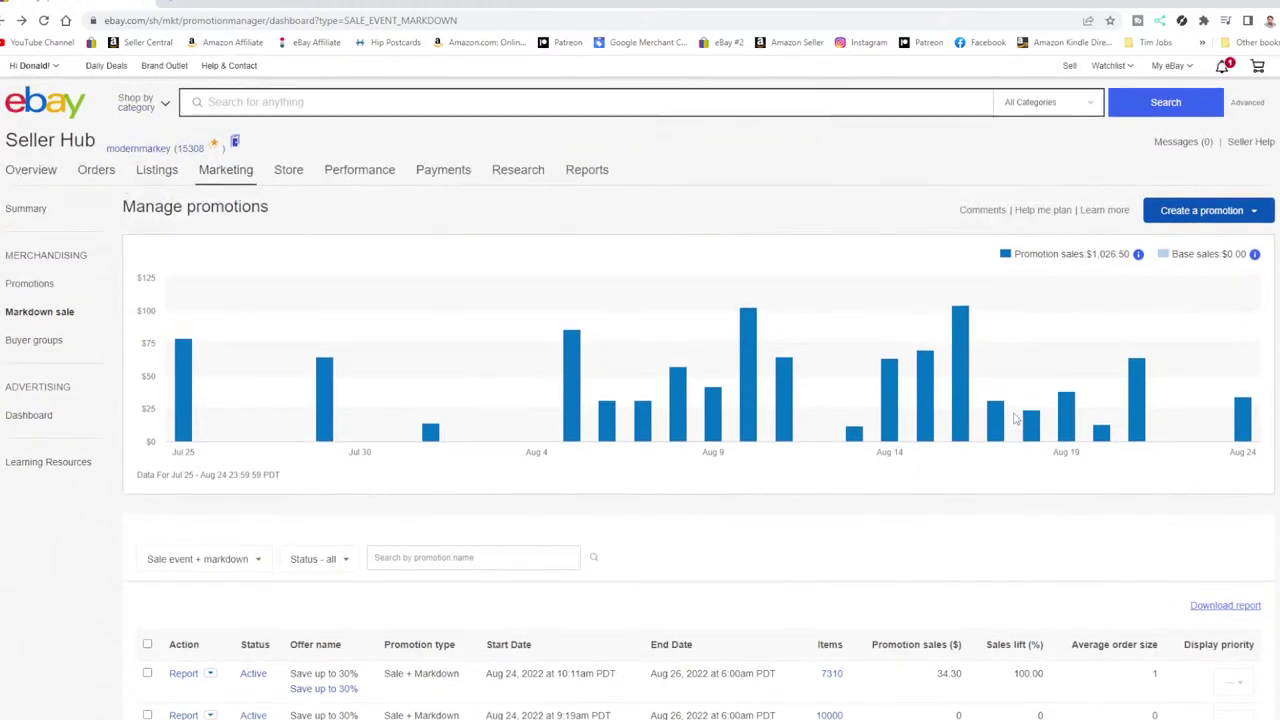
scroll(1015, 420, down, 1)
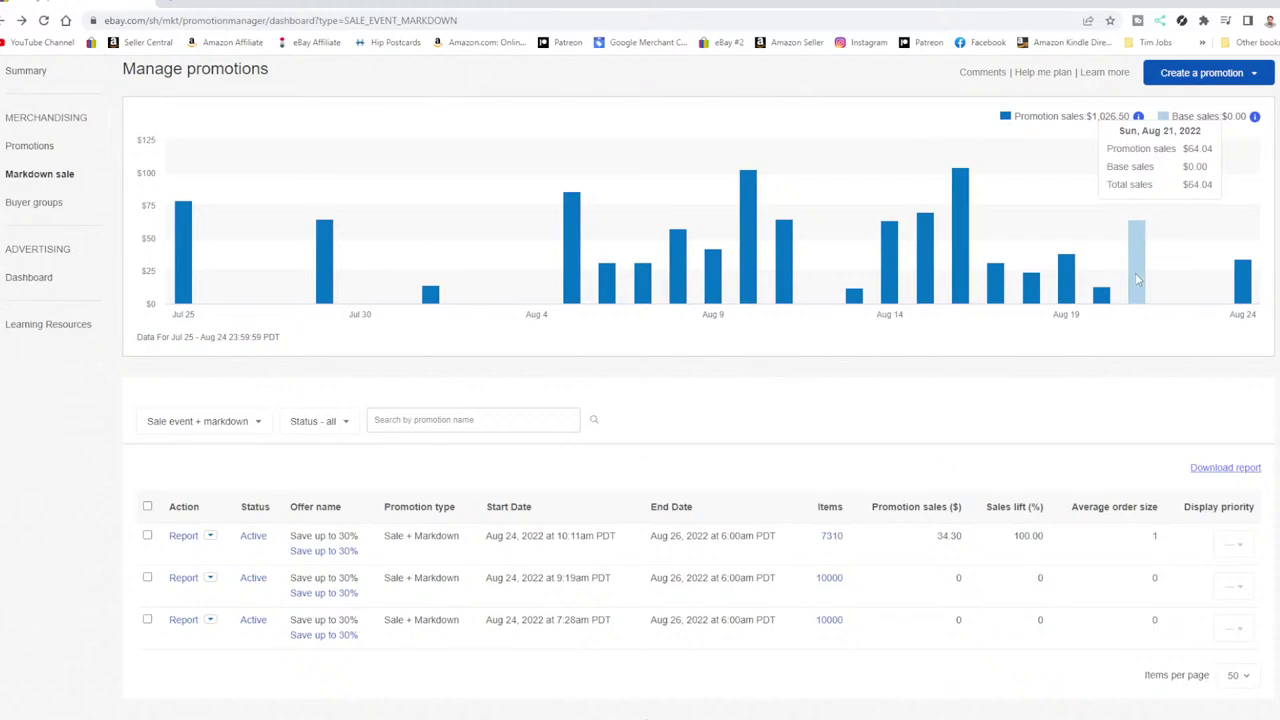
key(alt+Tab)
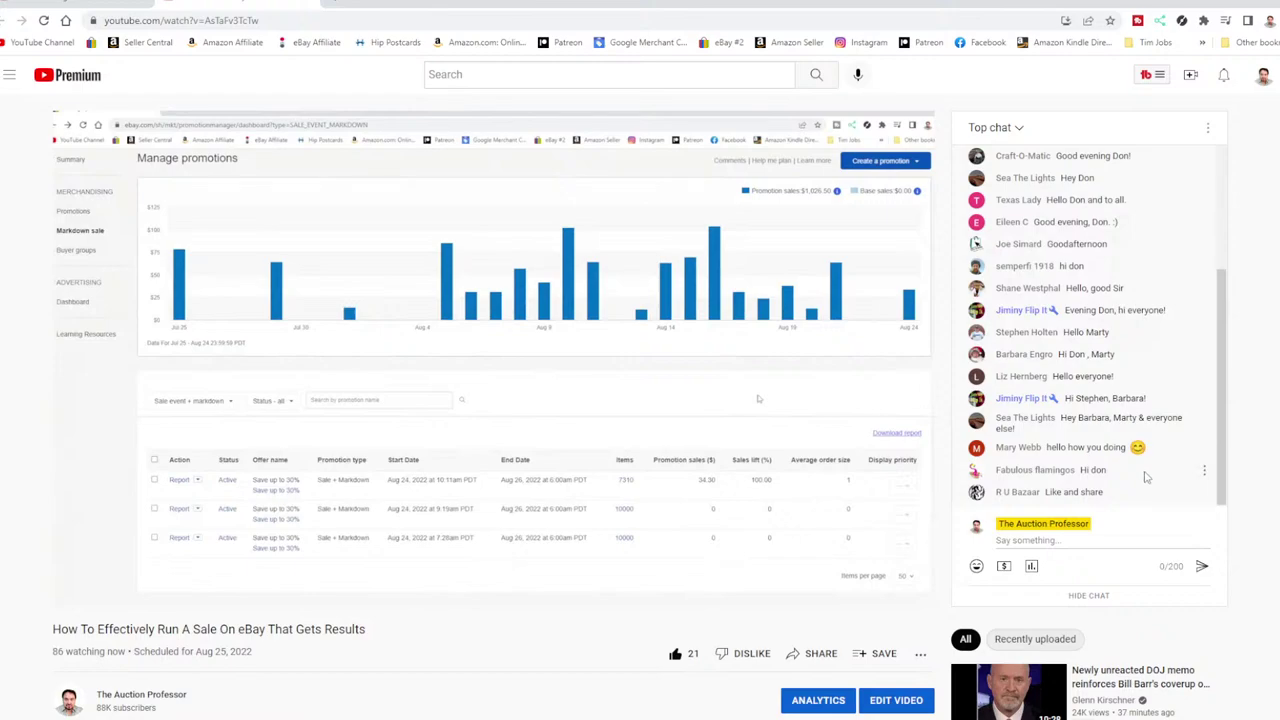
key(alt+Tab)
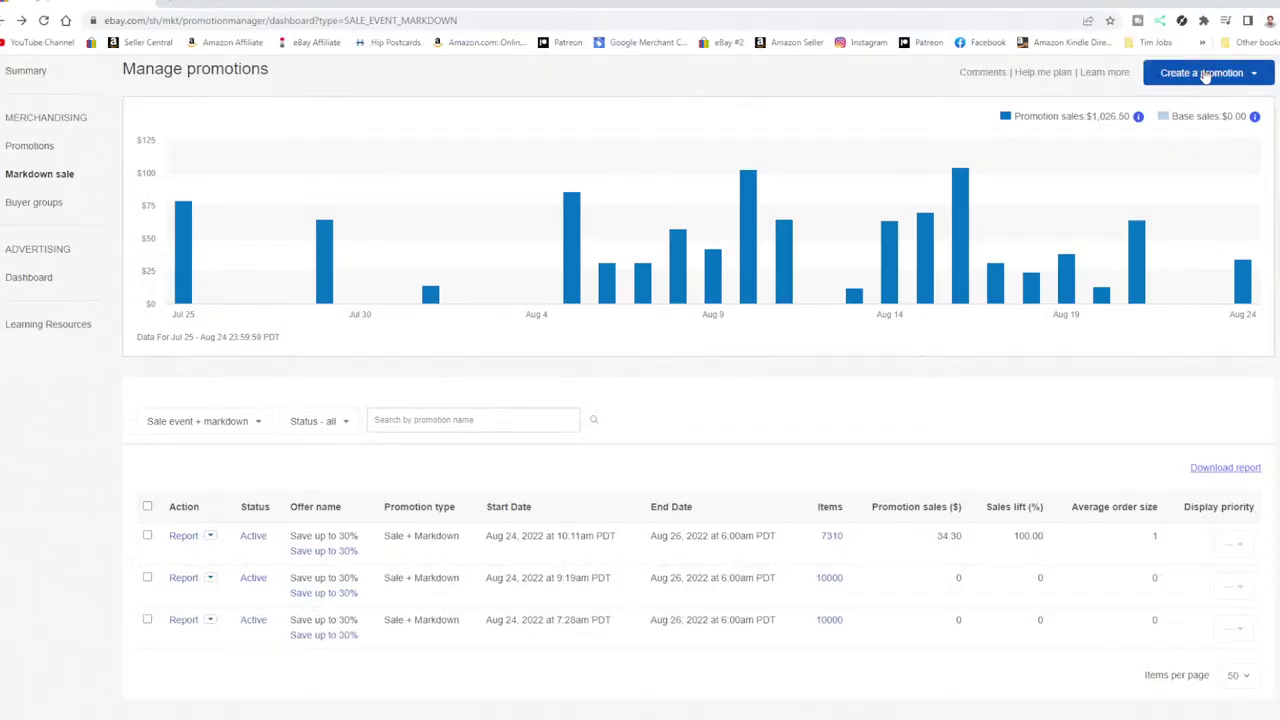
Step: Start a sale event + markdown promotion with 30% off each item and continue to item selection
click(1258, 78)
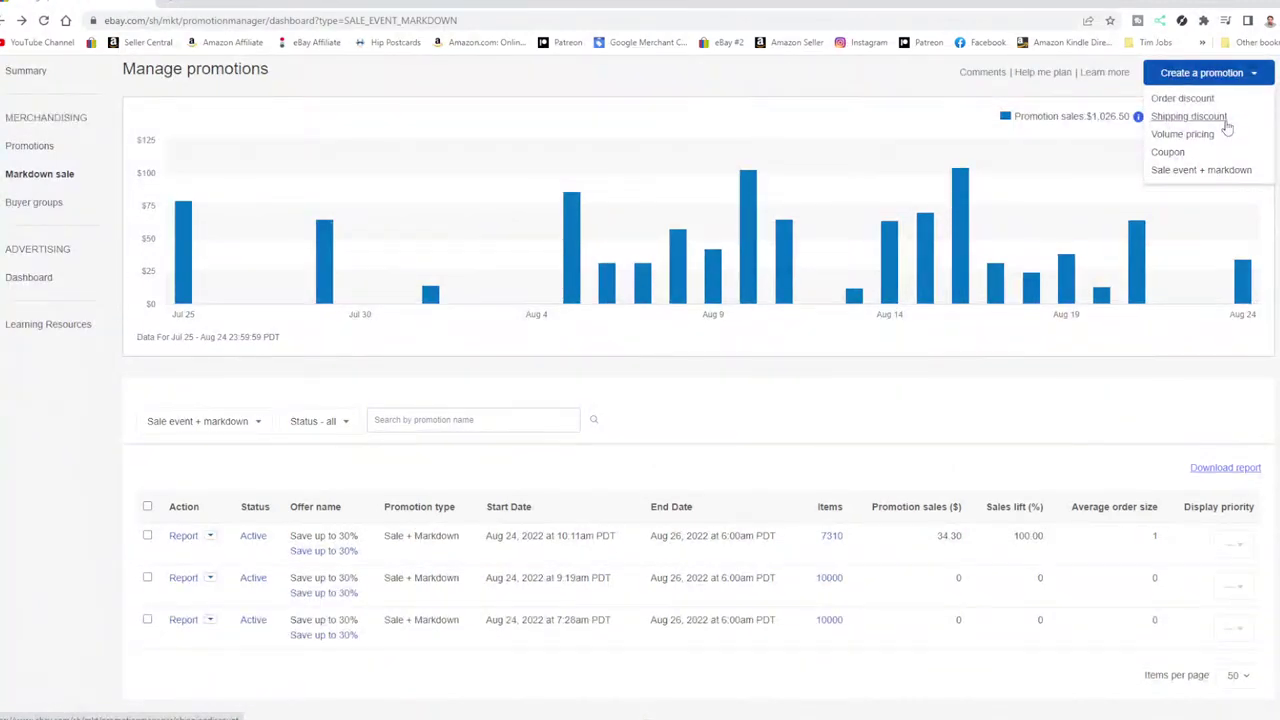
click(1193, 170)
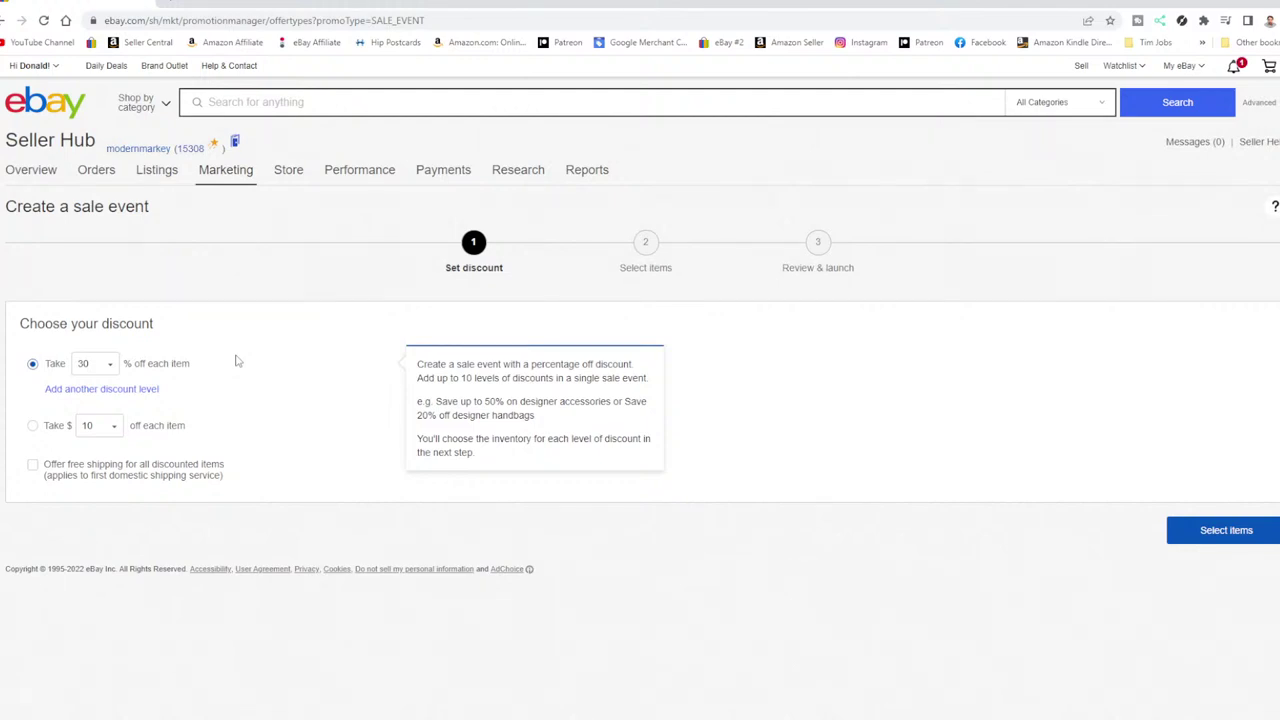
click(1221, 530)
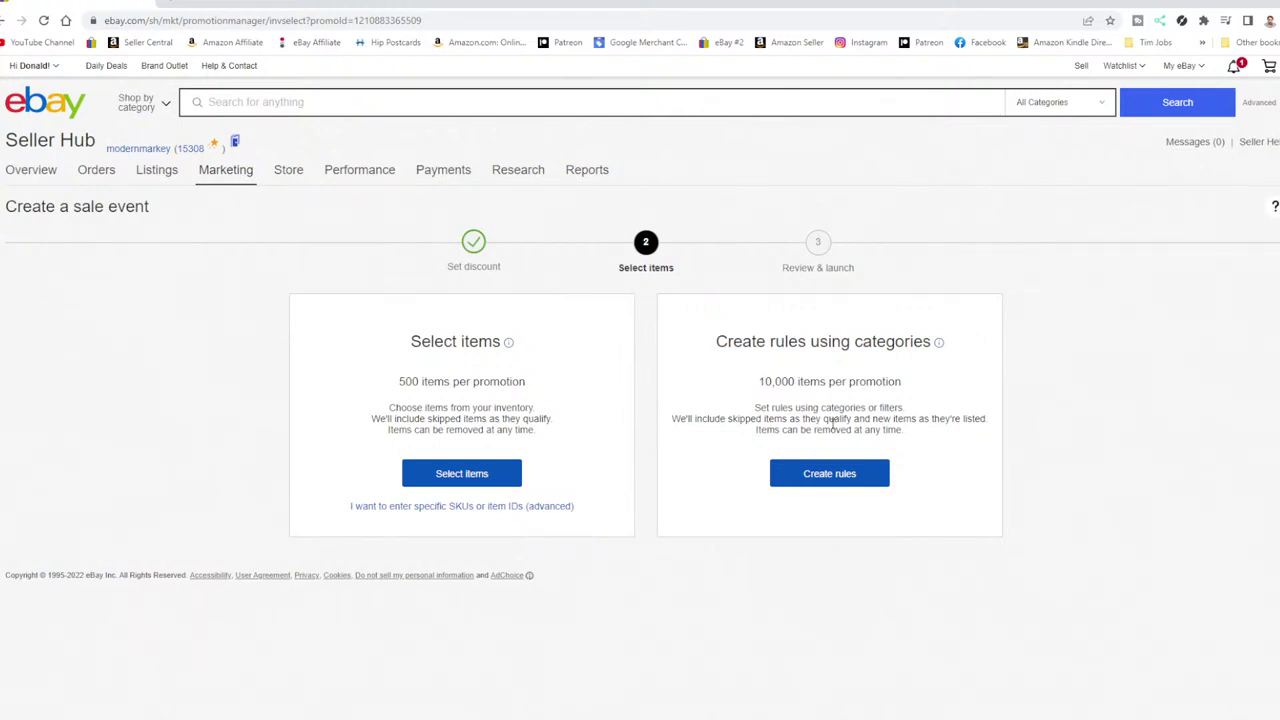
Step: Try a category rule that covers all inventory, and return to the item selection choices
click(818, 477)
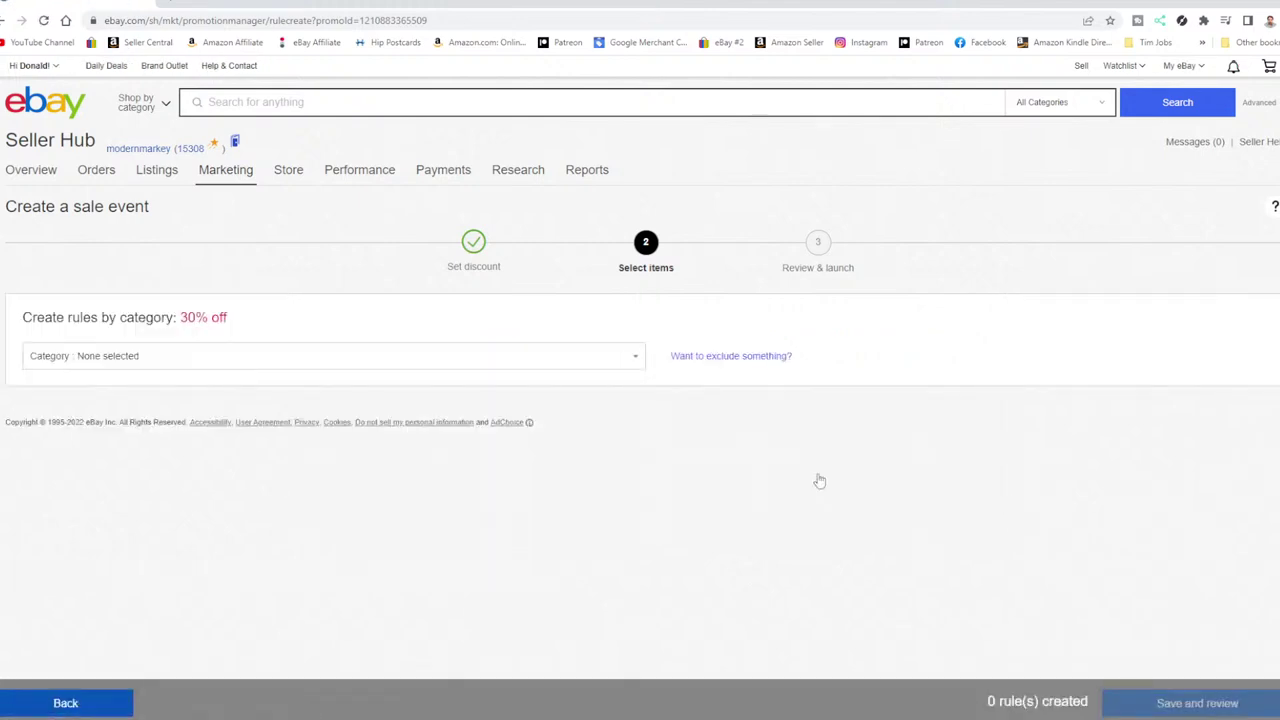
click(633, 357)
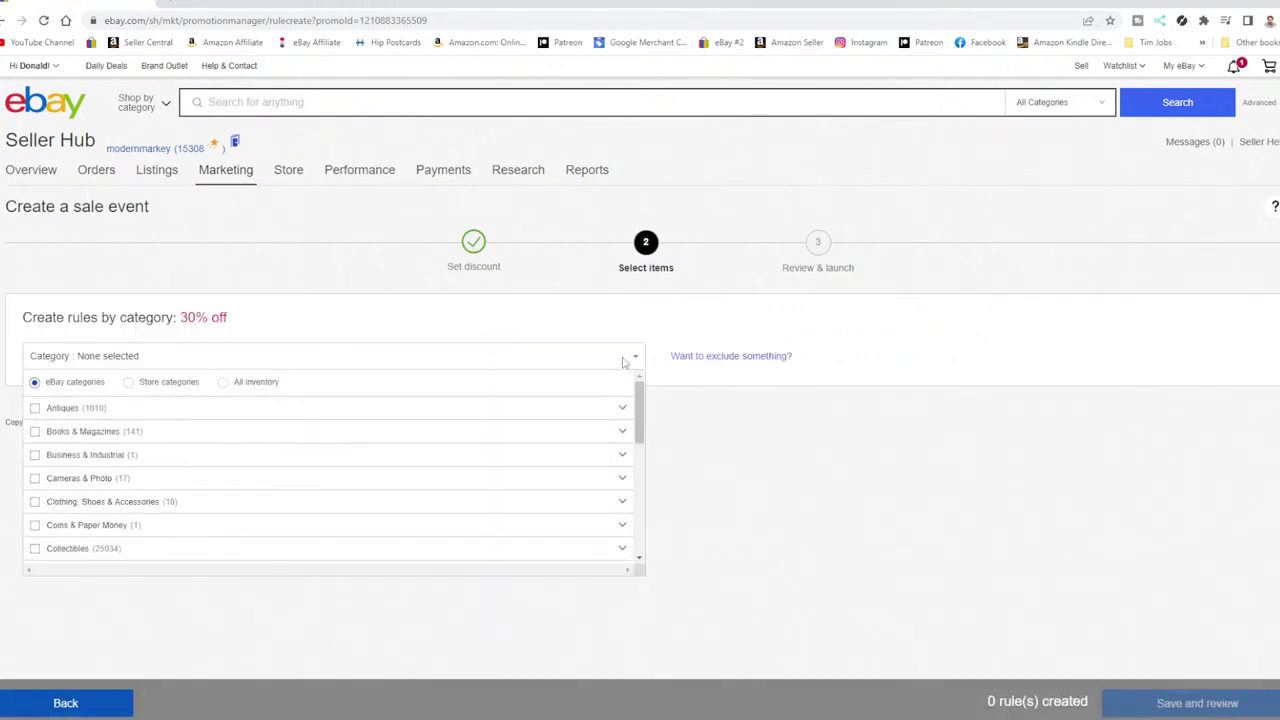
click(225, 385)
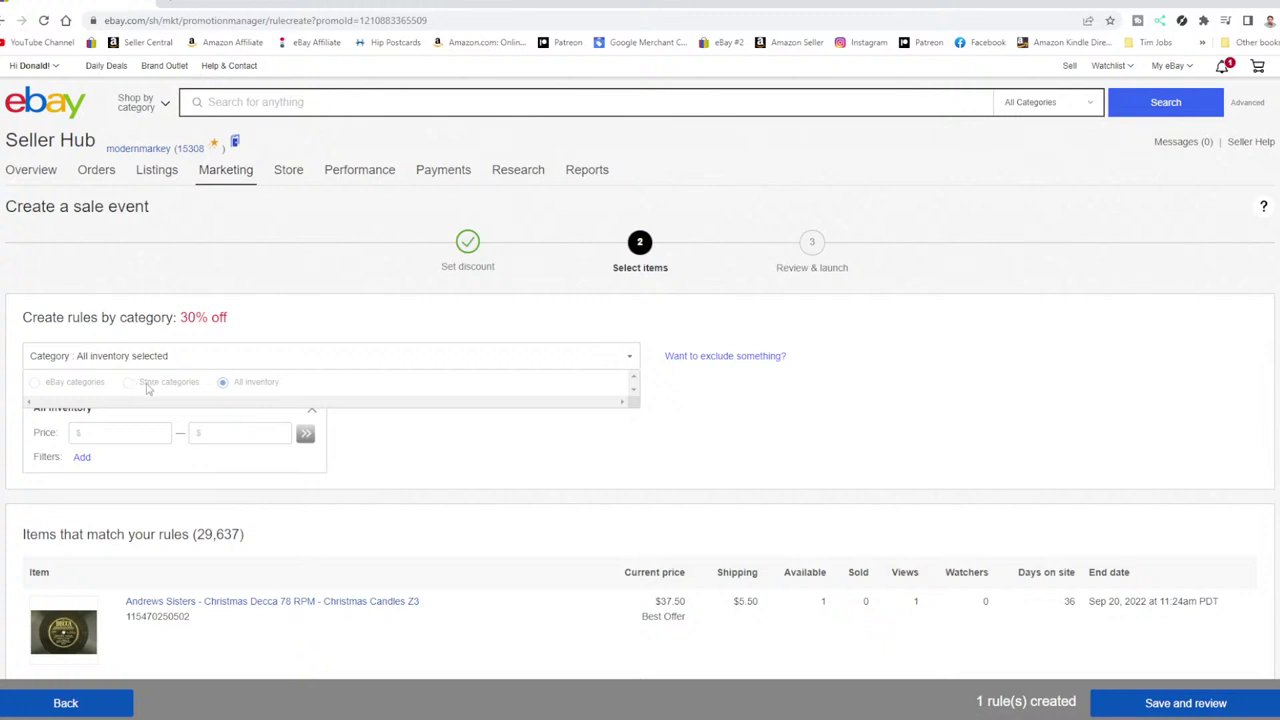
click(452, 470)
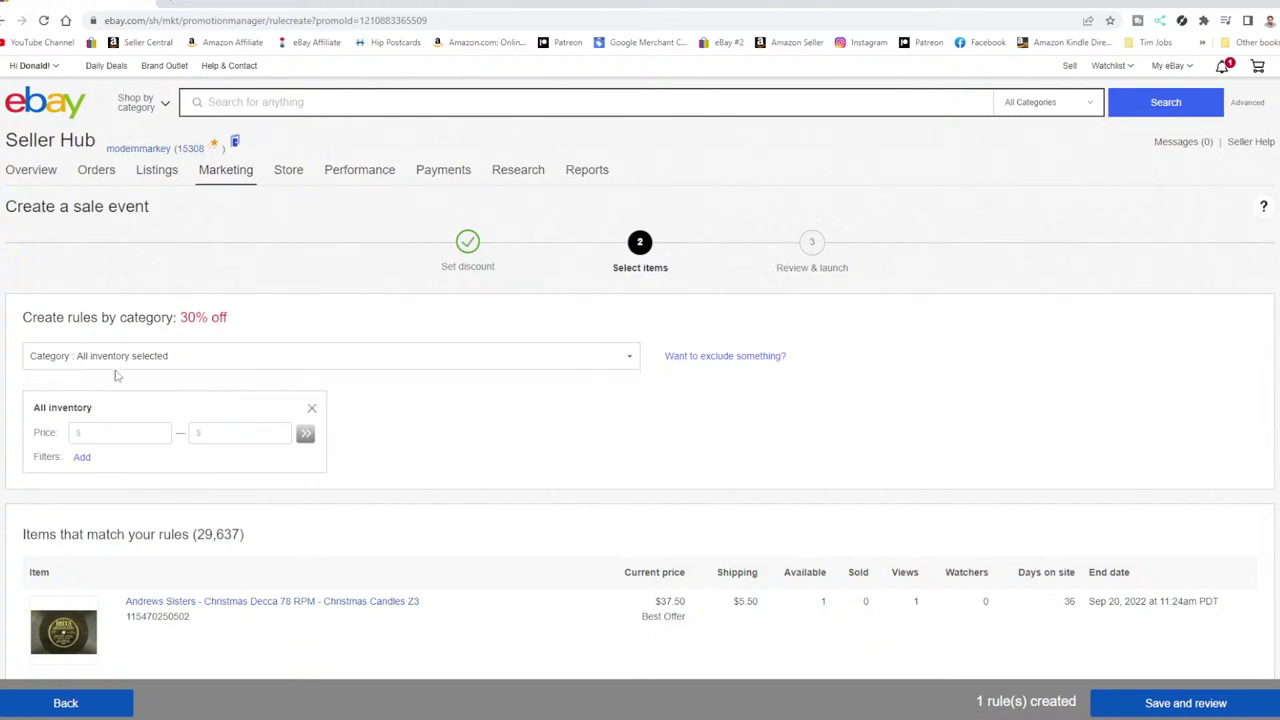
click(632, 358)
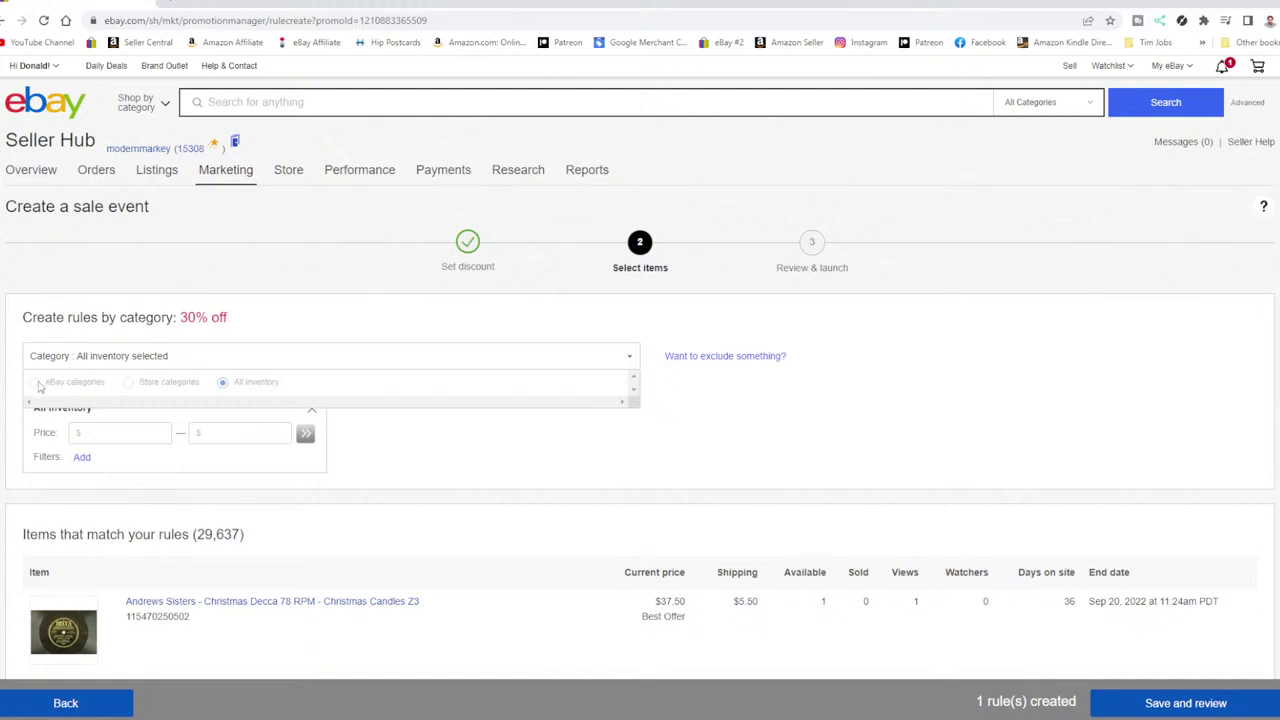
click(592, 452)
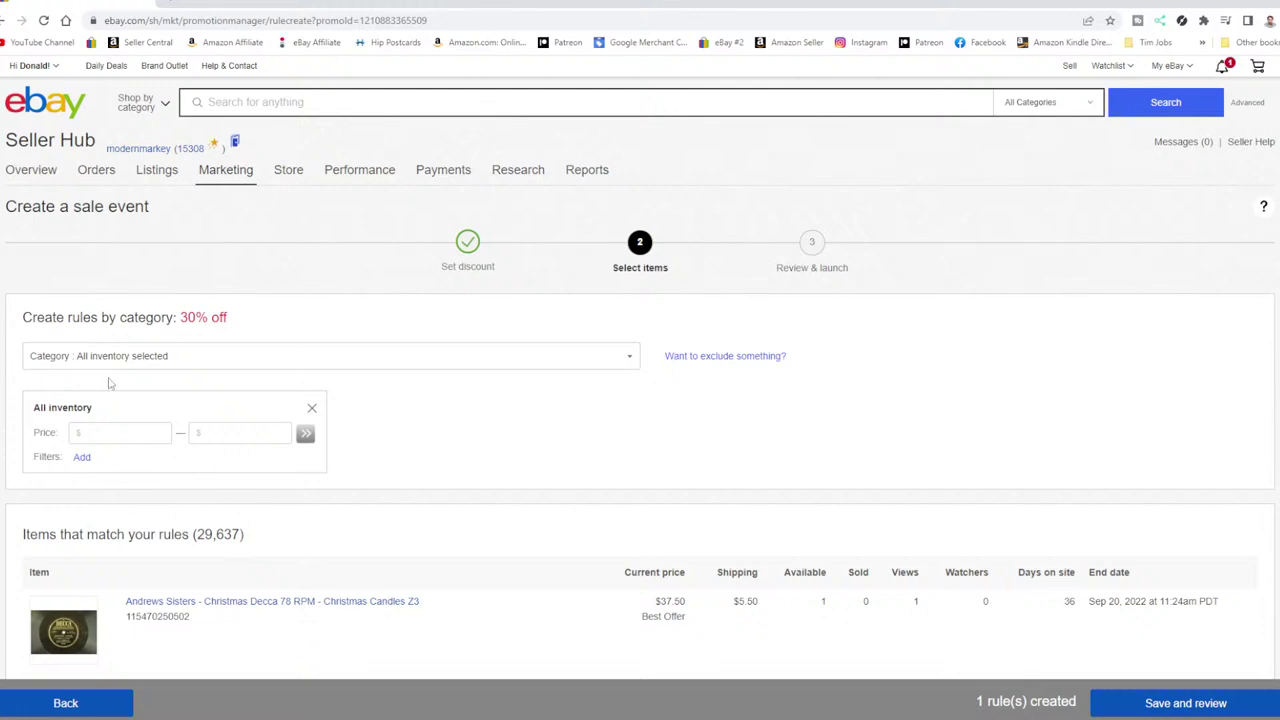
click(5, 21)
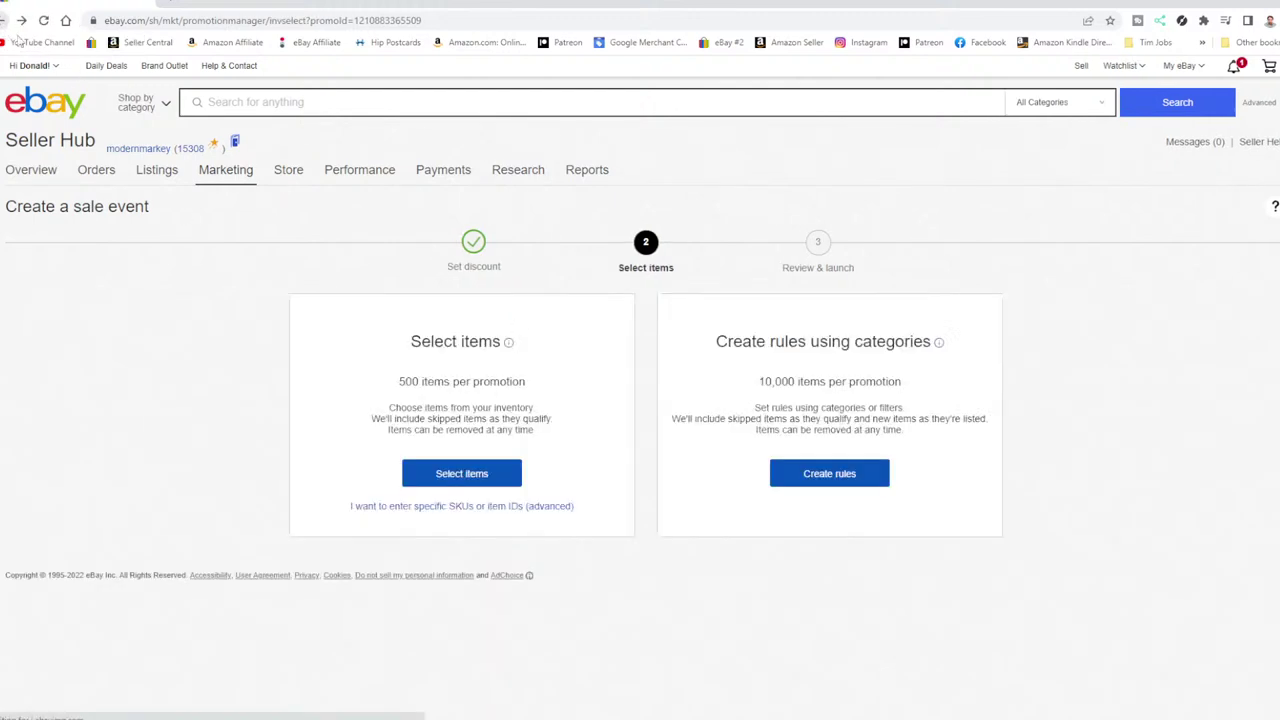
Step: Create rules using categories for the sale event and base them on the store categories
click(830, 475)
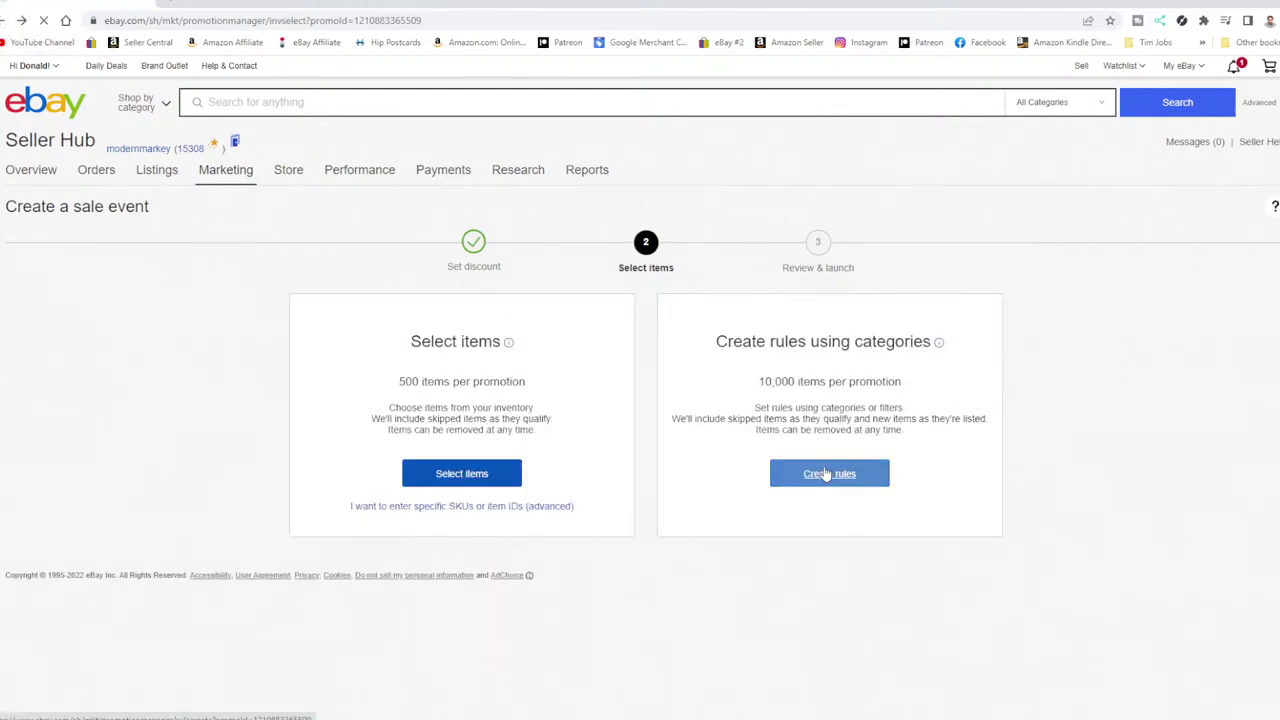
click(635, 360)
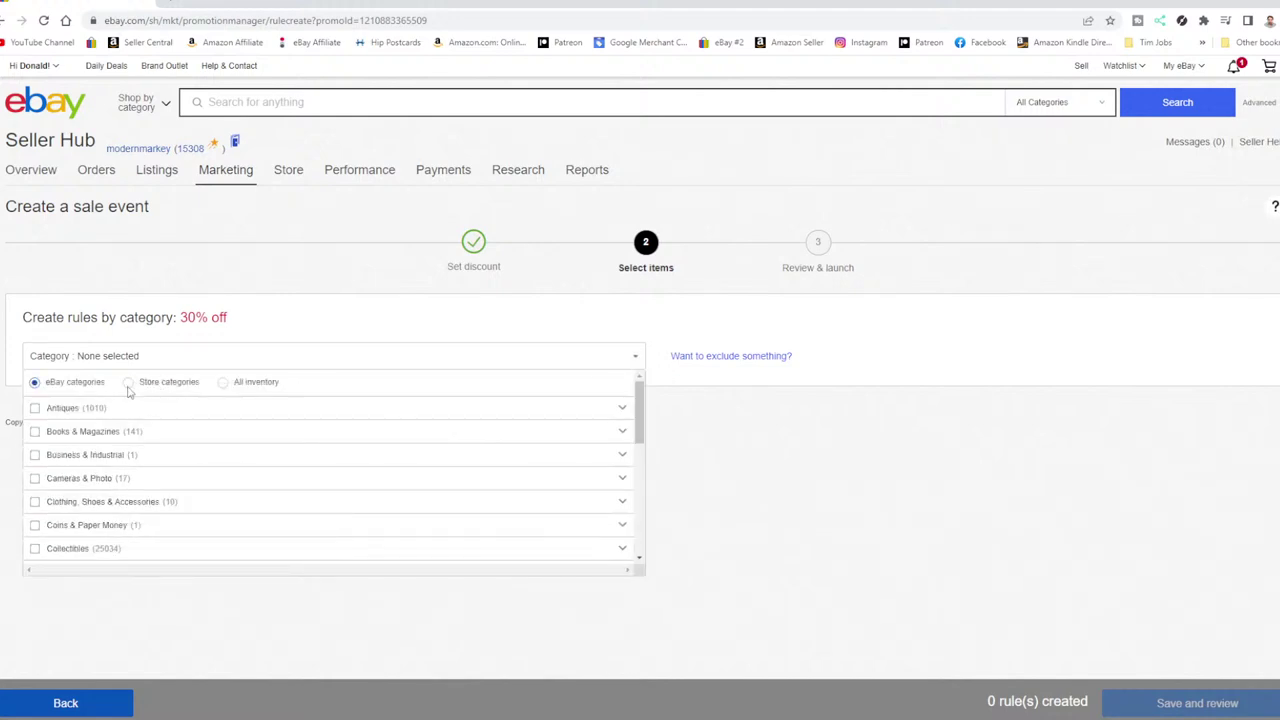
click(132, 384)
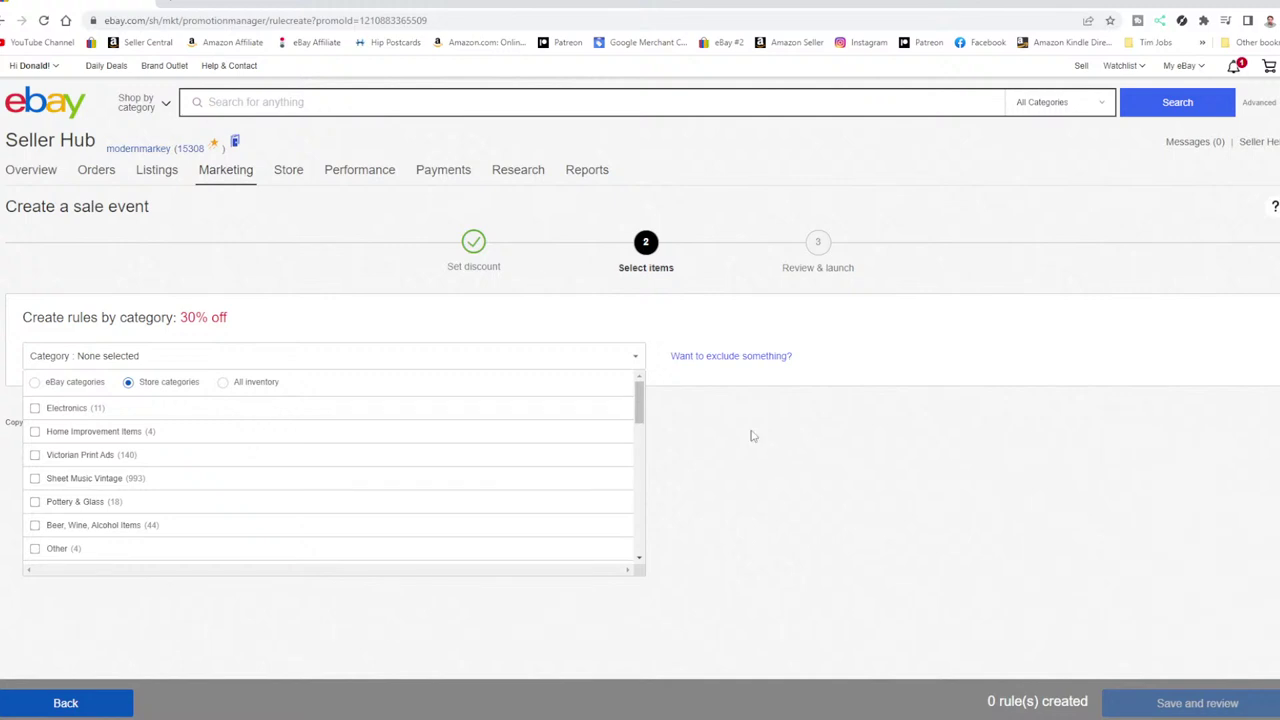
click(513, 357)
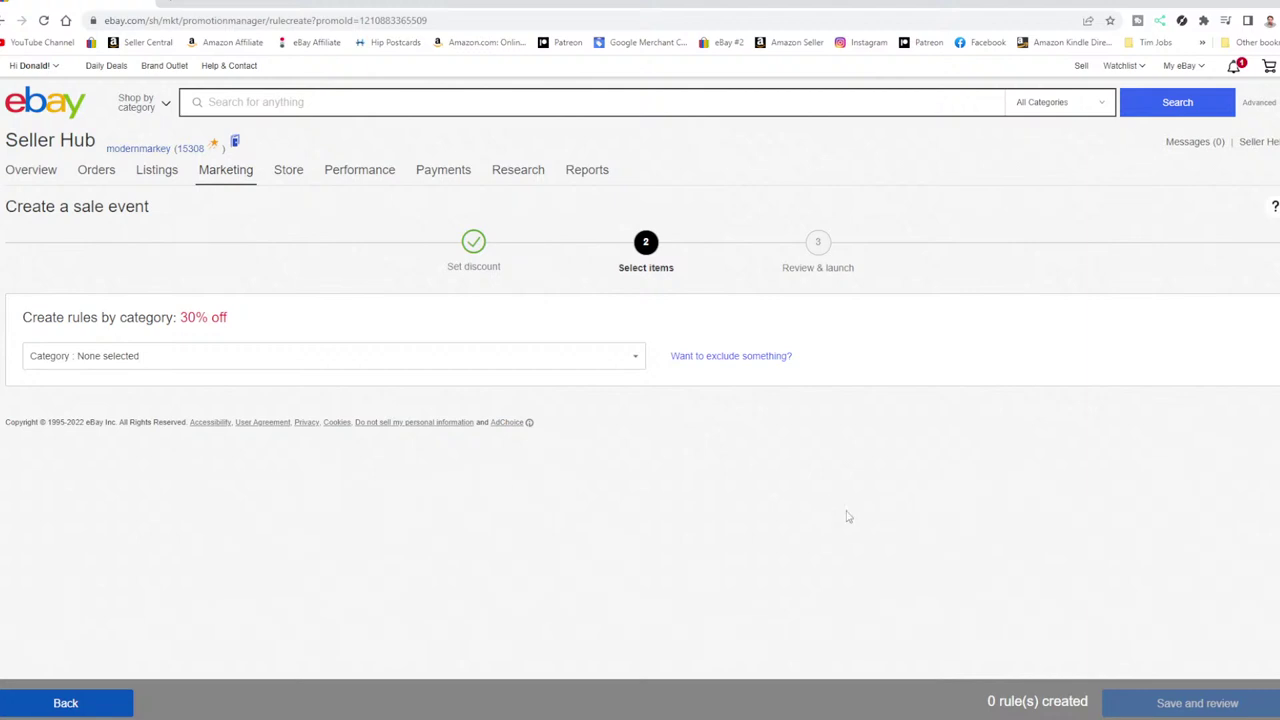
click(638, 361)
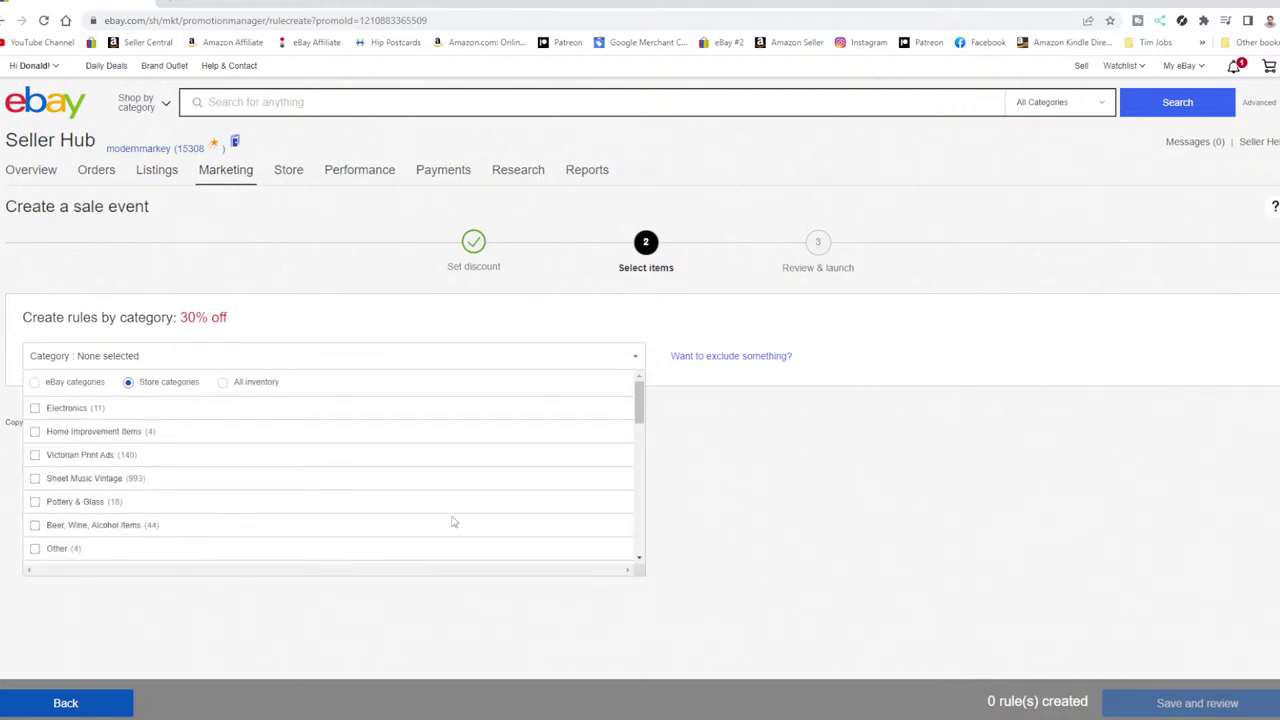
Step: Include the Victorian Print Ads, Sheet Music Vintage and Records store categories in the sale rules
scroll(455, 520, down, 10)
scroll(520, 480, up, 10)
scroll(40, 440, down, 3)
scroll(36, 440, up, 3)
click(35, 455)
click(35, 478)
scroll(210, 468, down, 3)
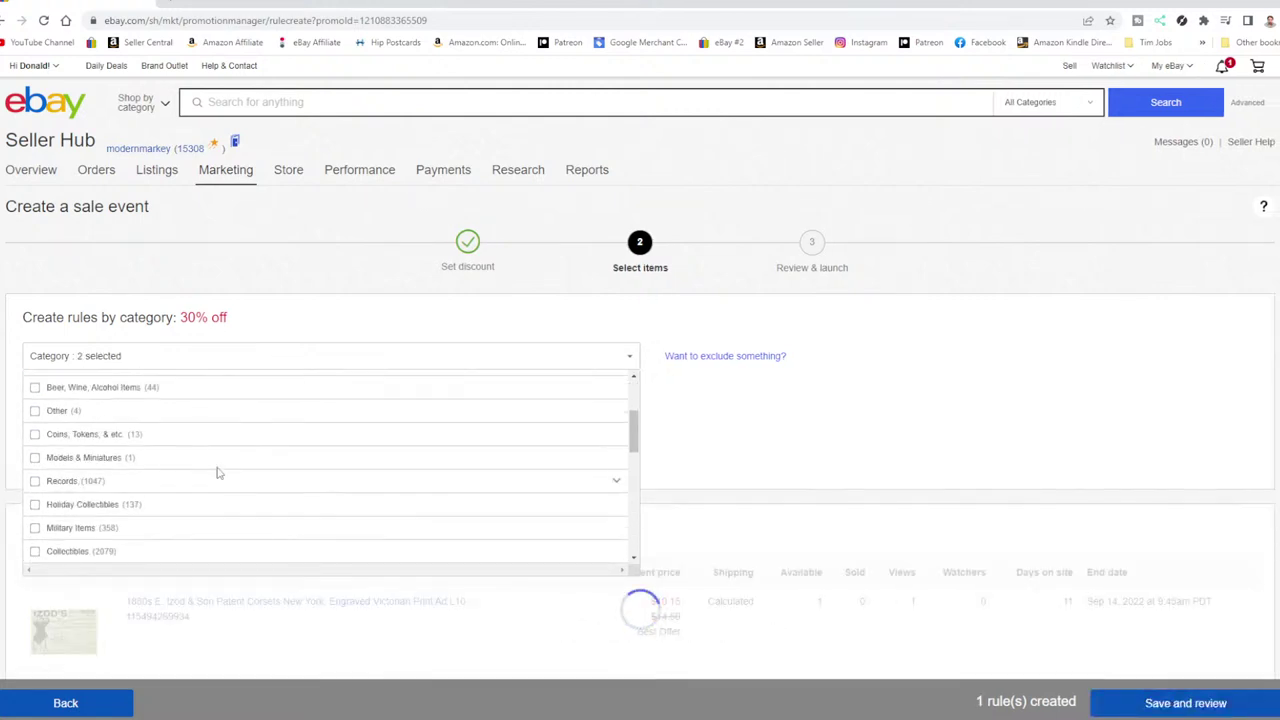
scroll(133, 462, down, 3)
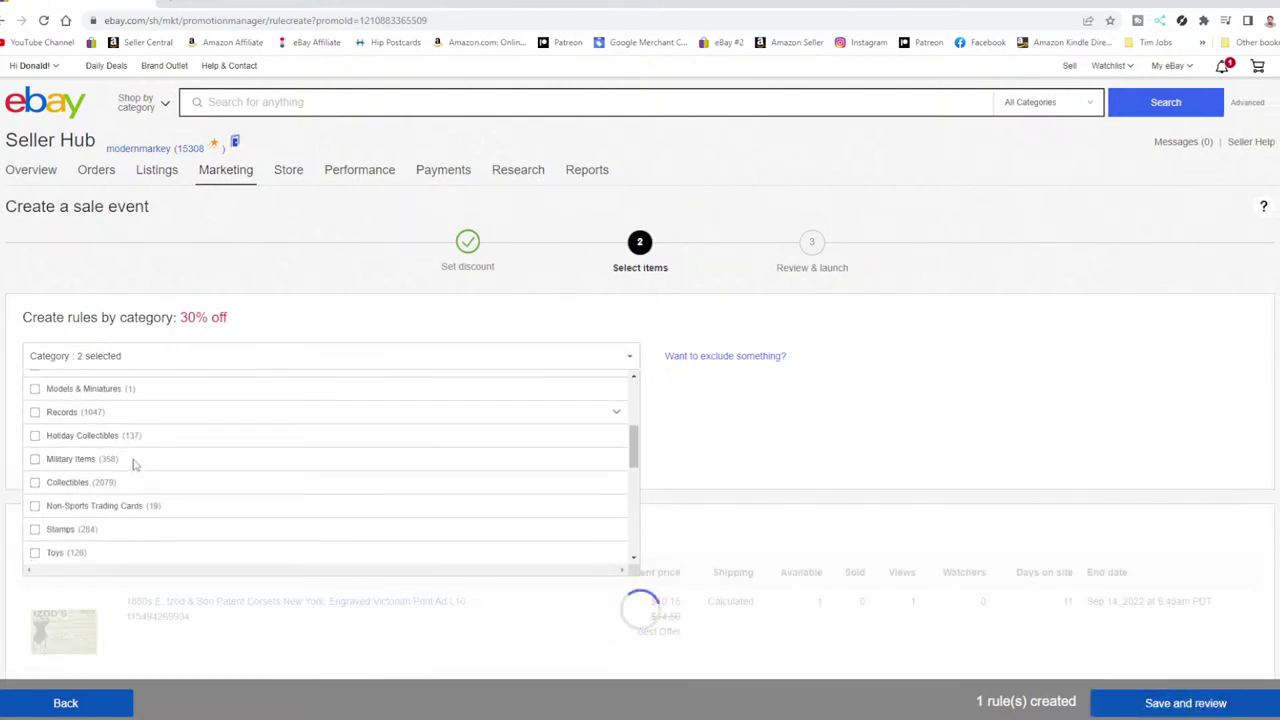
click(35, 412)
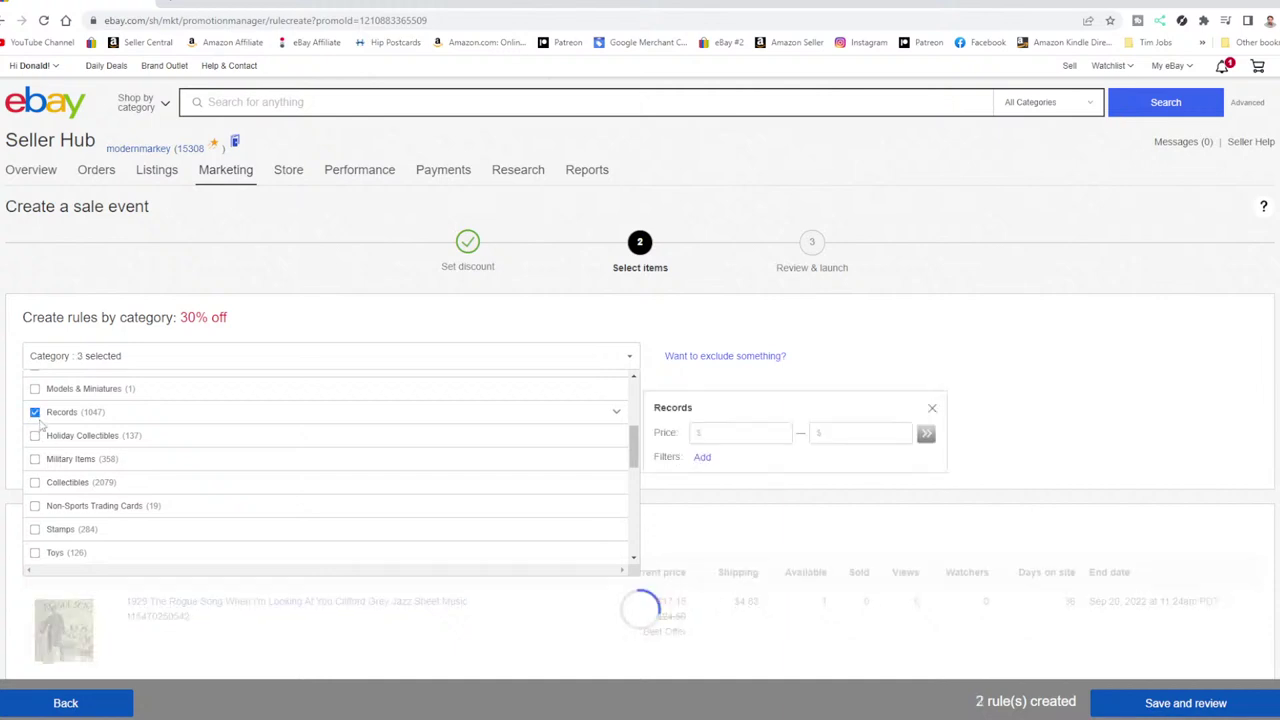
click(871, 320)
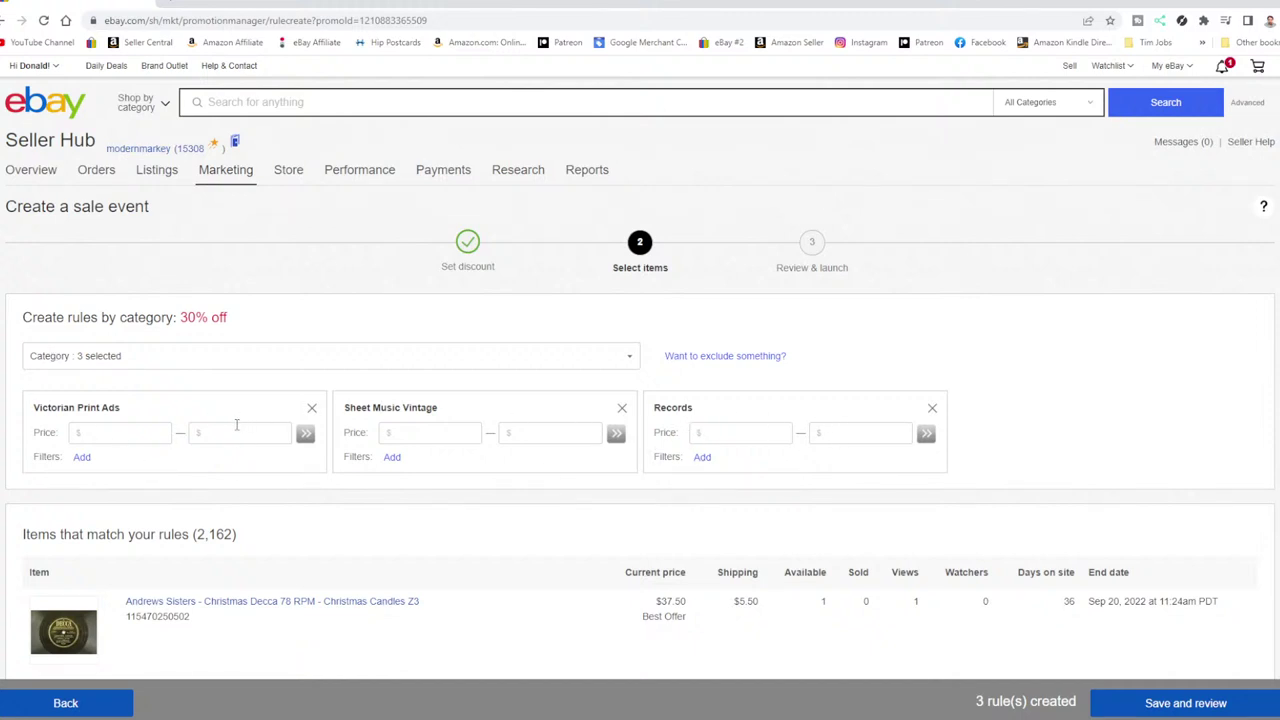
Step: Limit the Victorian Print Ads rule to prices from $11.99 to $9999.99 and apply the range
click(162, 432)
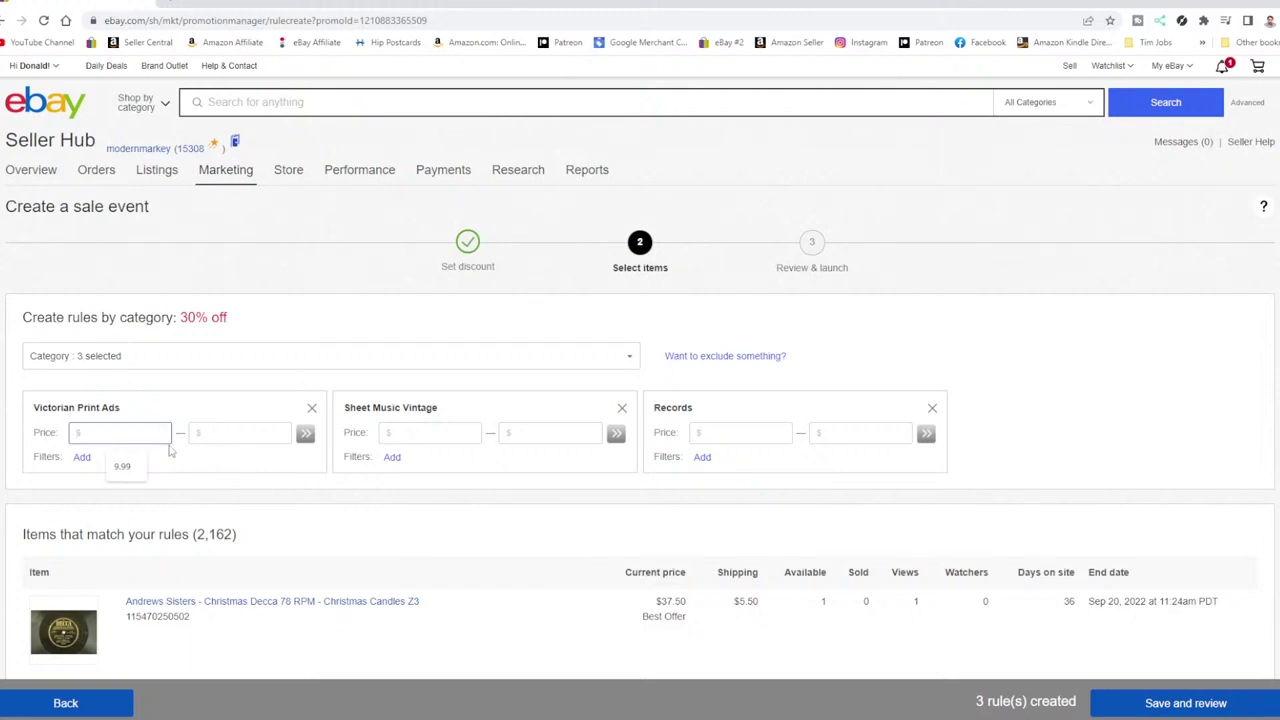
text(11.99)
click(254, 436)
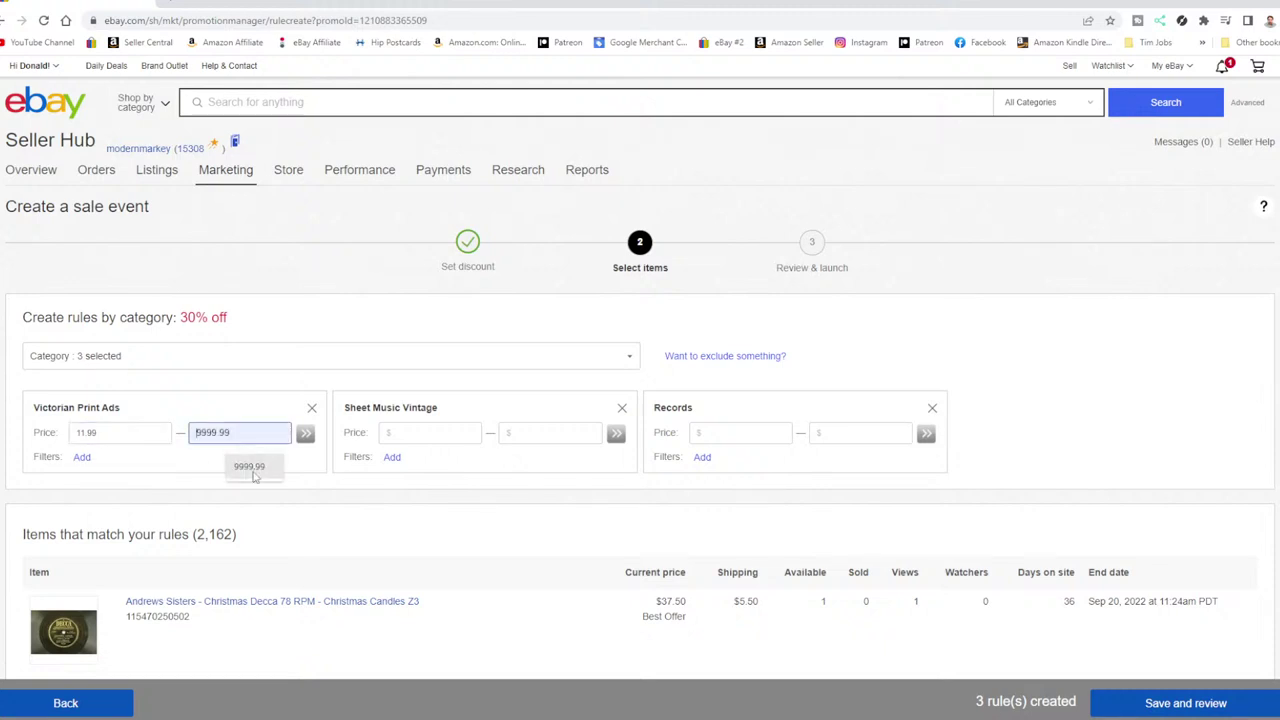
click(254, 467)
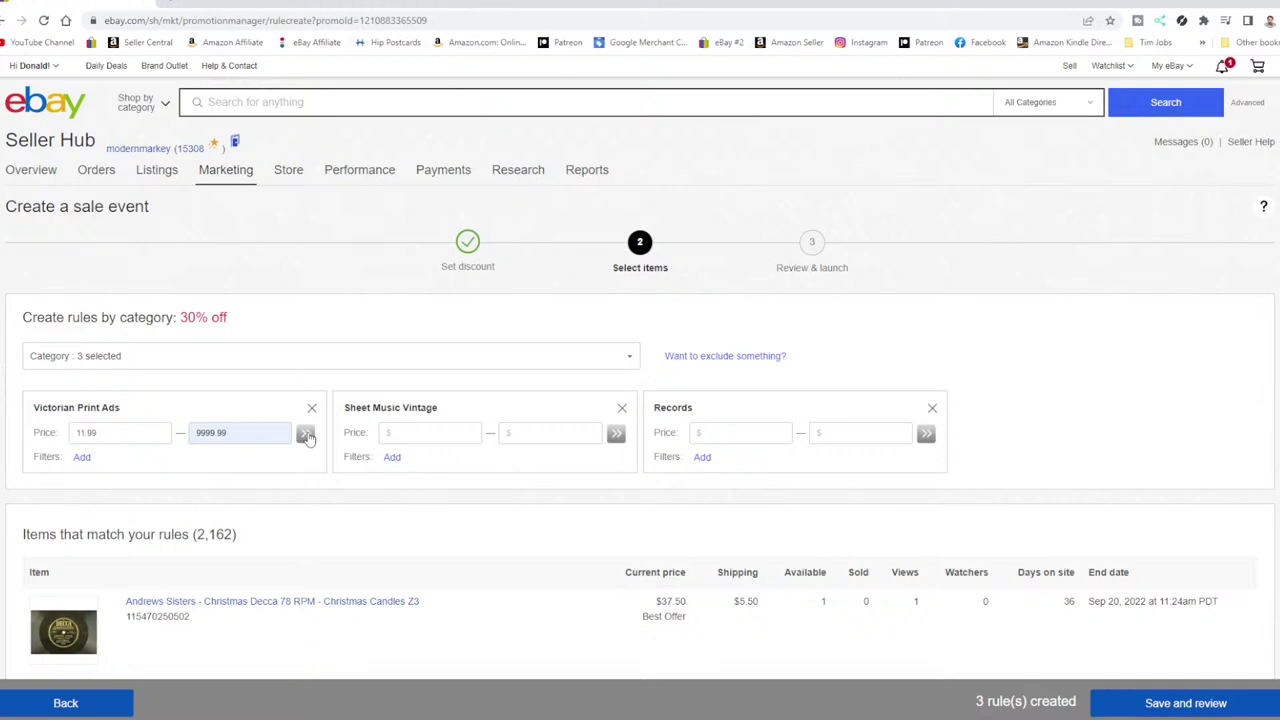
click(306, 435)
Step: Limit the Sheet Music Vintage rule to prices from $11.99 to $9999.99 and apply the range
scroll(1100, 350, down, 2)
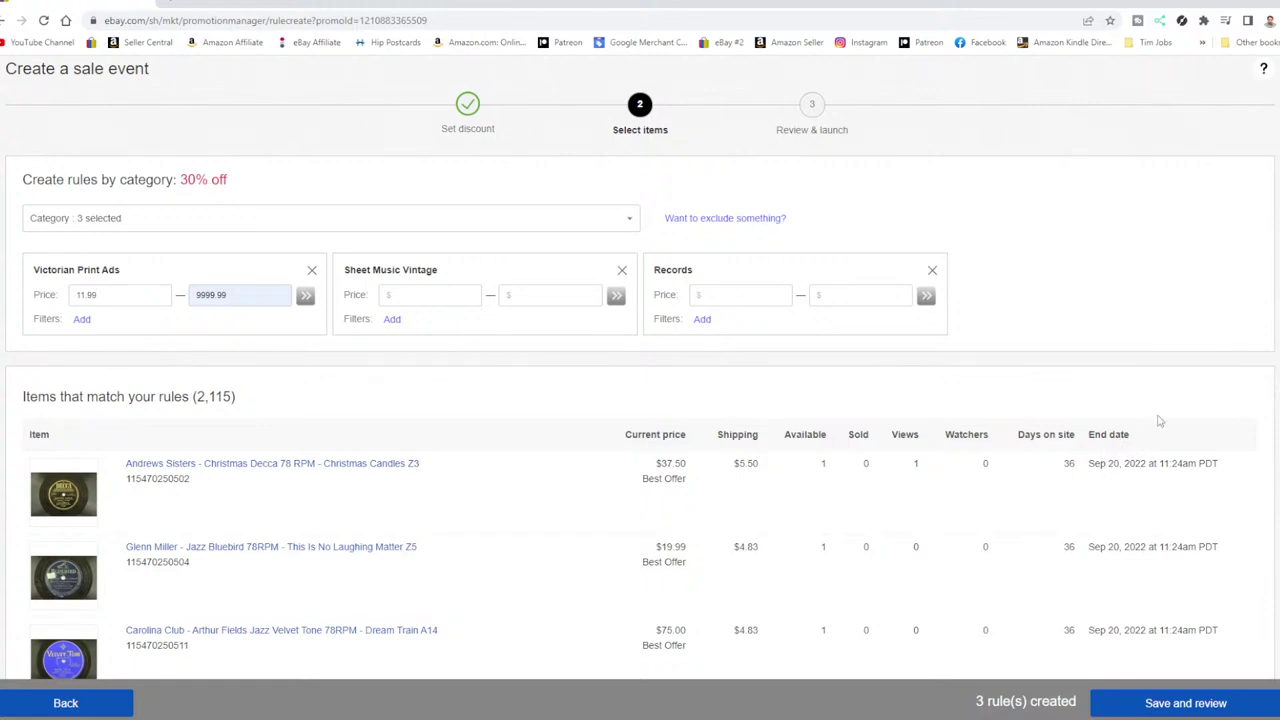
click(438, 294)
text(11.99)
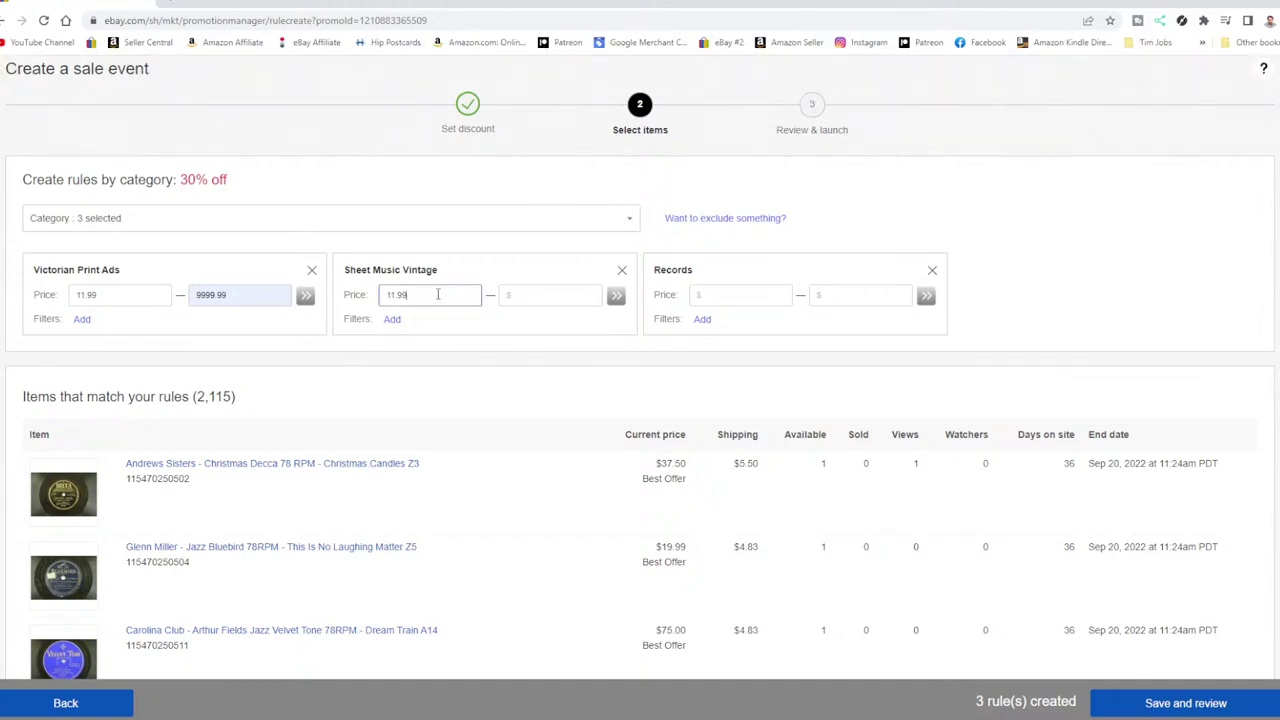
click(550, 290)
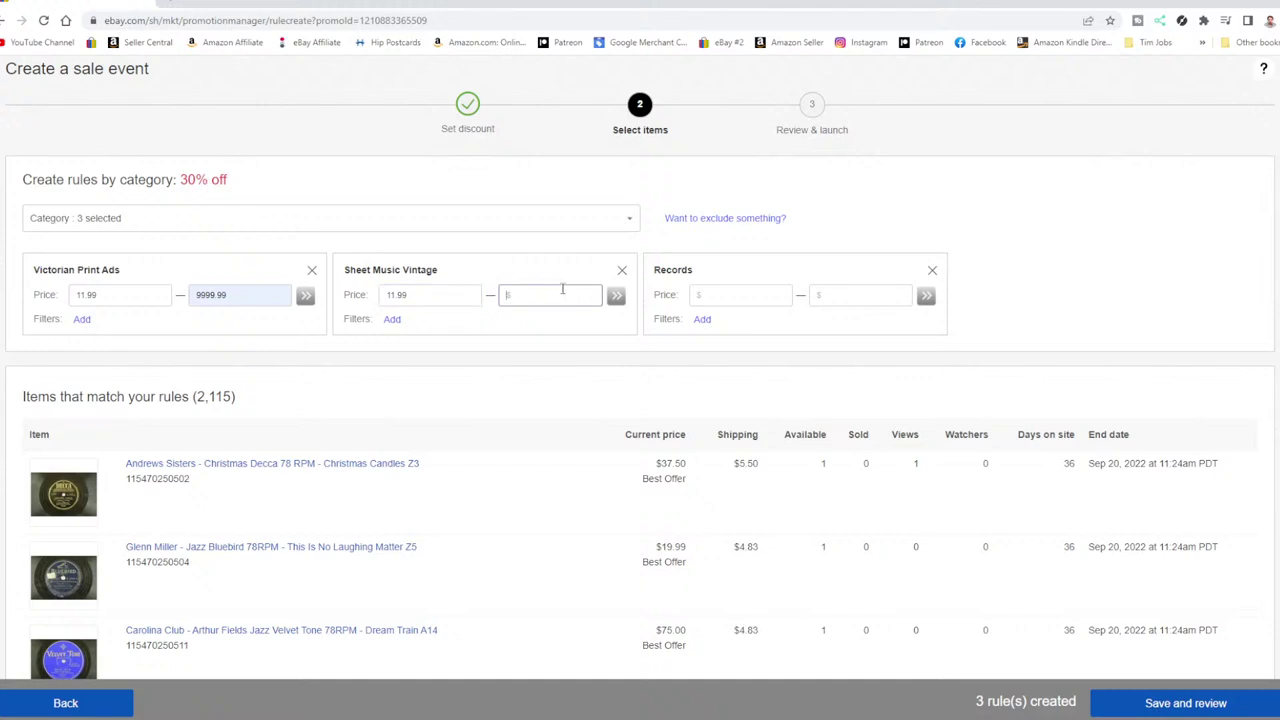
click(559, 327)
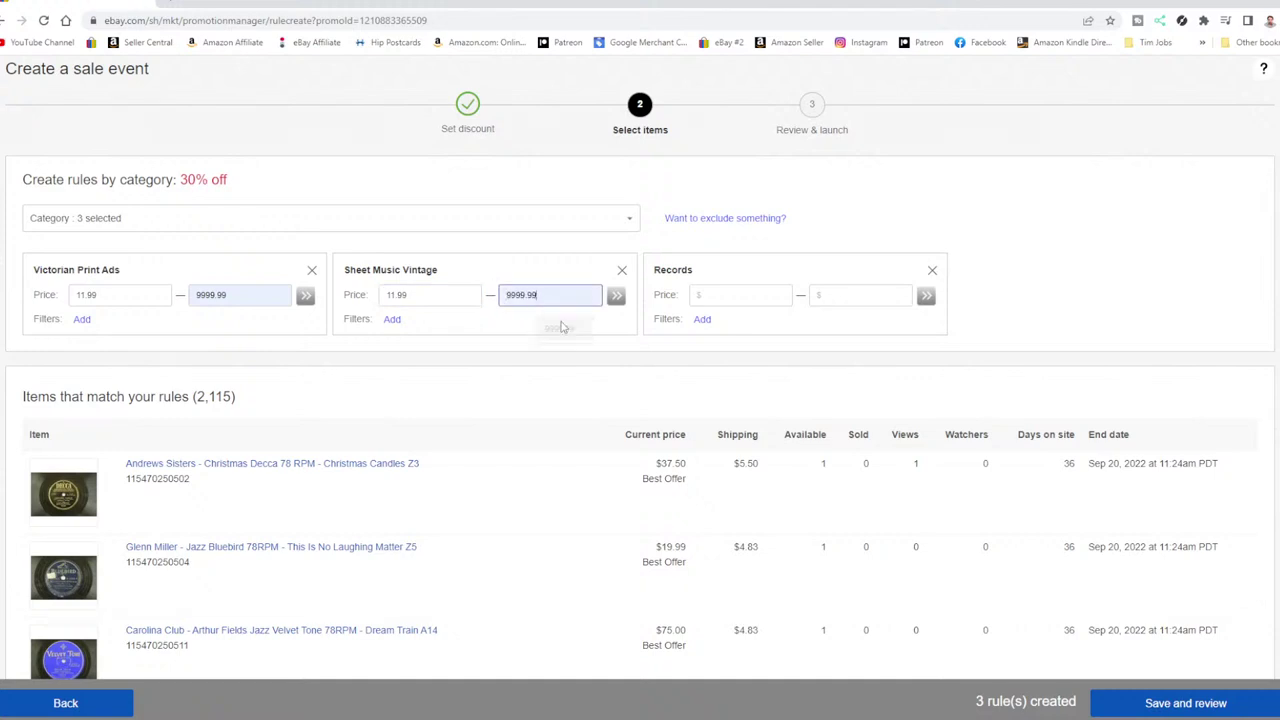
click(615, 298)
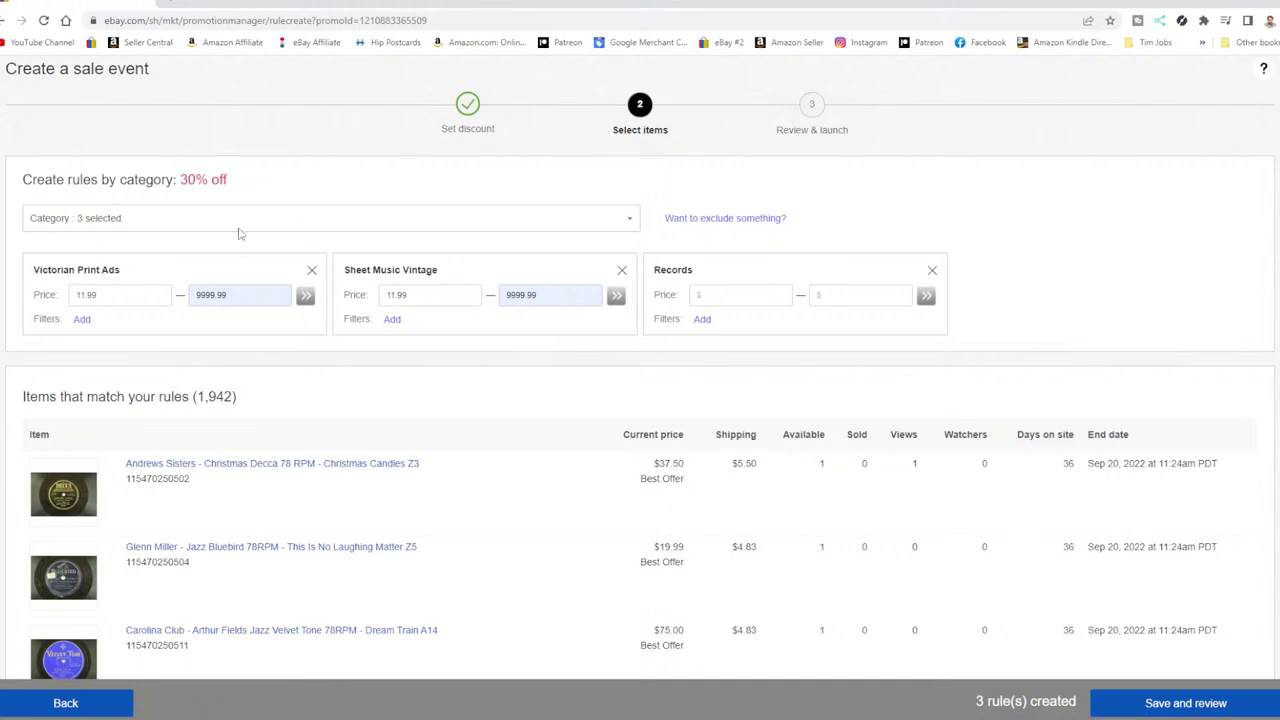
Step: Limit the Records rule to prices from $11.99 to $9999.99 and apply the range
click(719, 294)
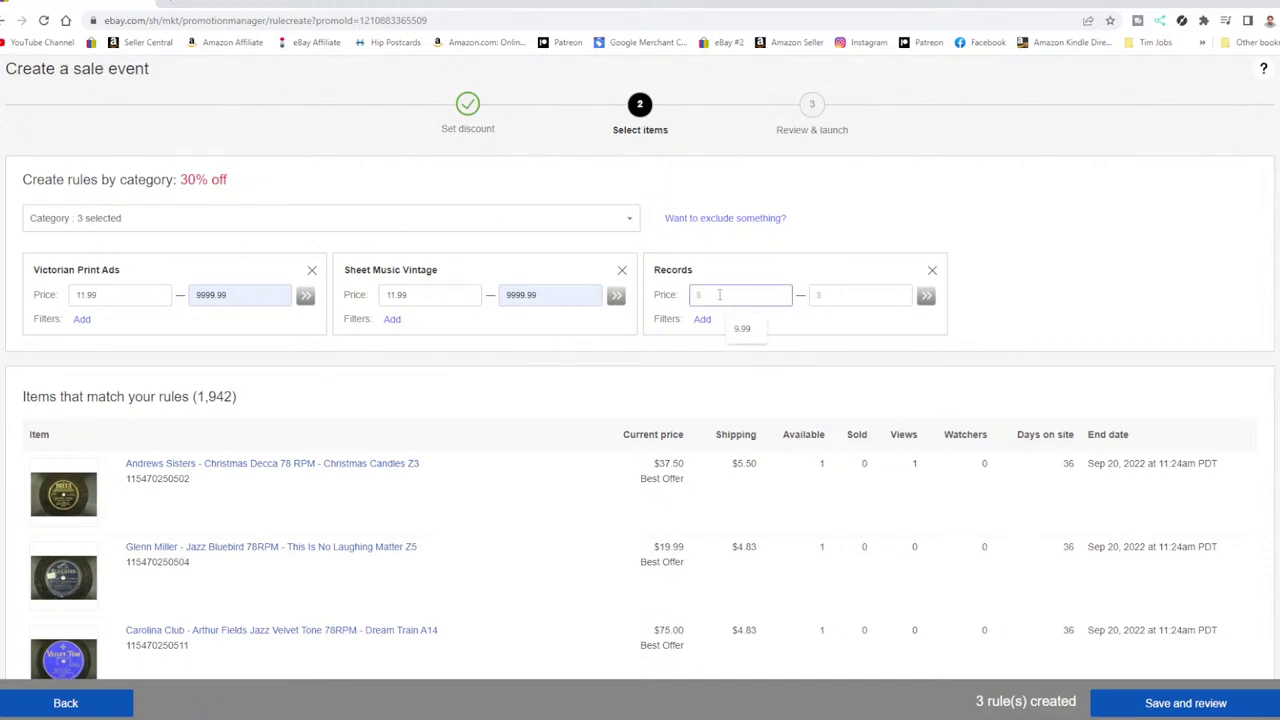
text(11.99)
key(Tab)
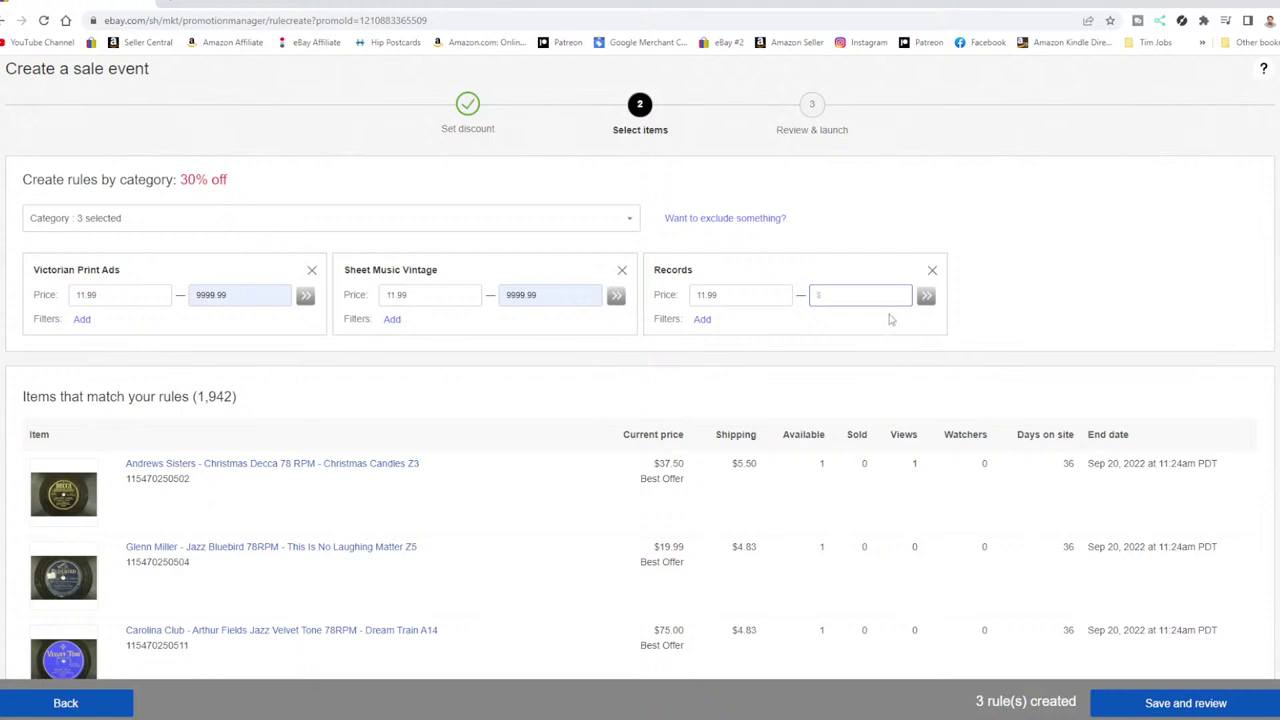
click(854, 294)
click(873, 335)
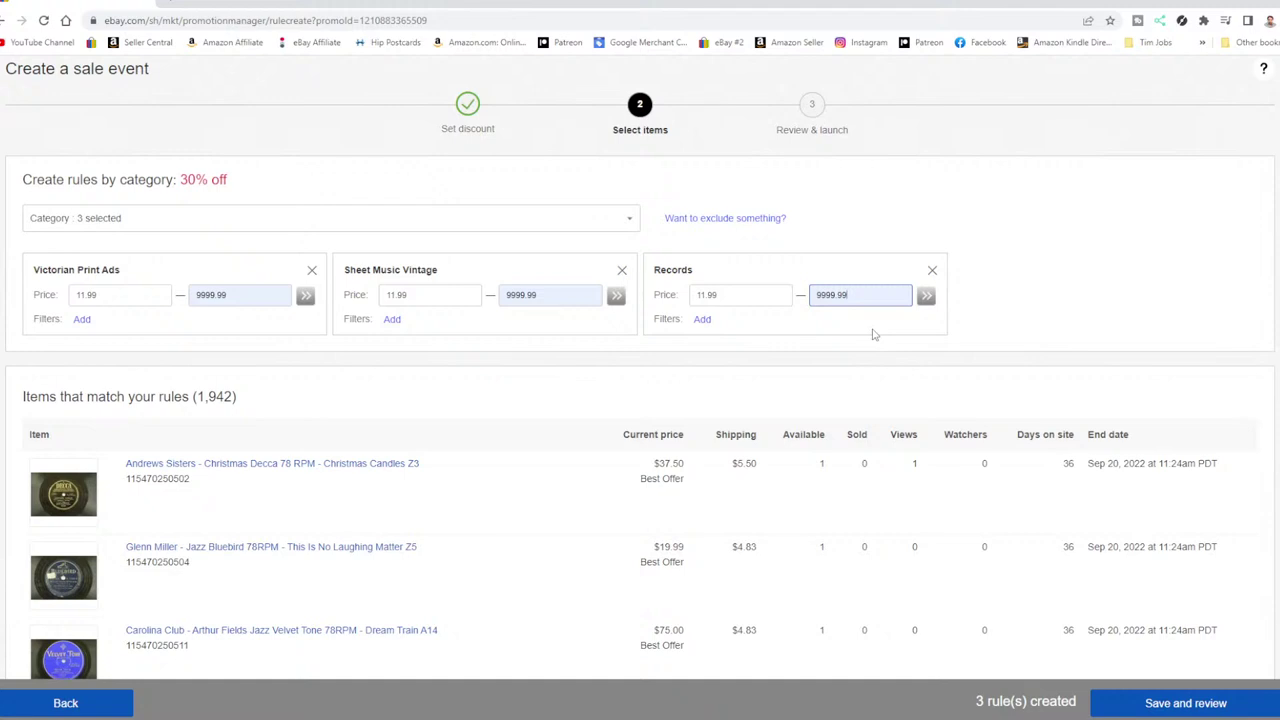
click(925, 296)
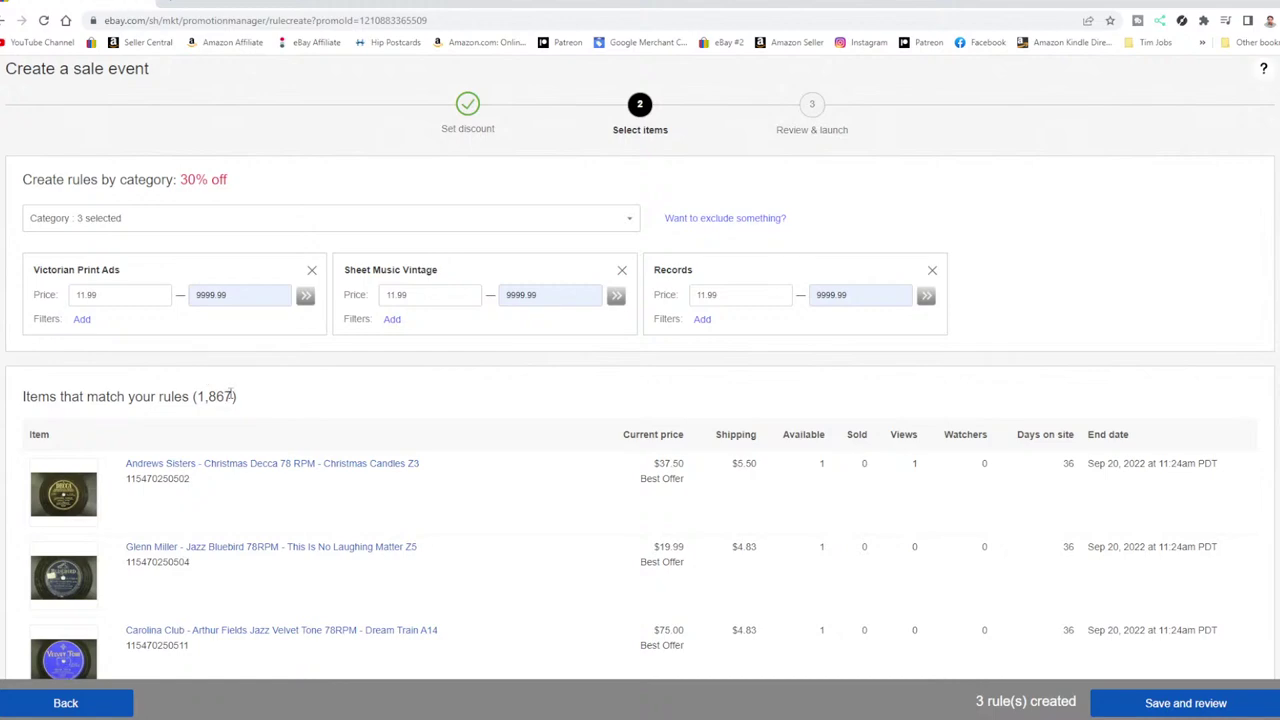
Step: Look through the items matching the sale rules and check the item condition filters available for the Sheet Music Vintage rule
scroll(603, 460, down, 4)
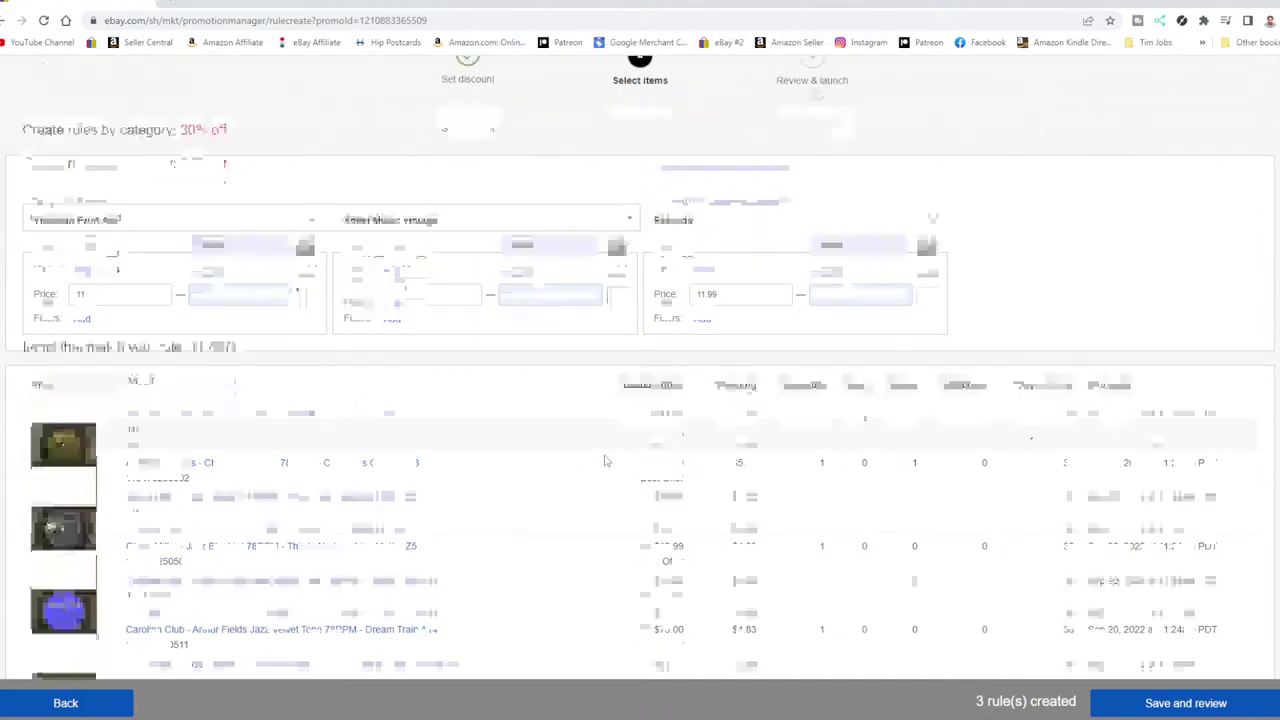
scroll(611, 437, down, 3)
scroll(611, 437, up, 4)
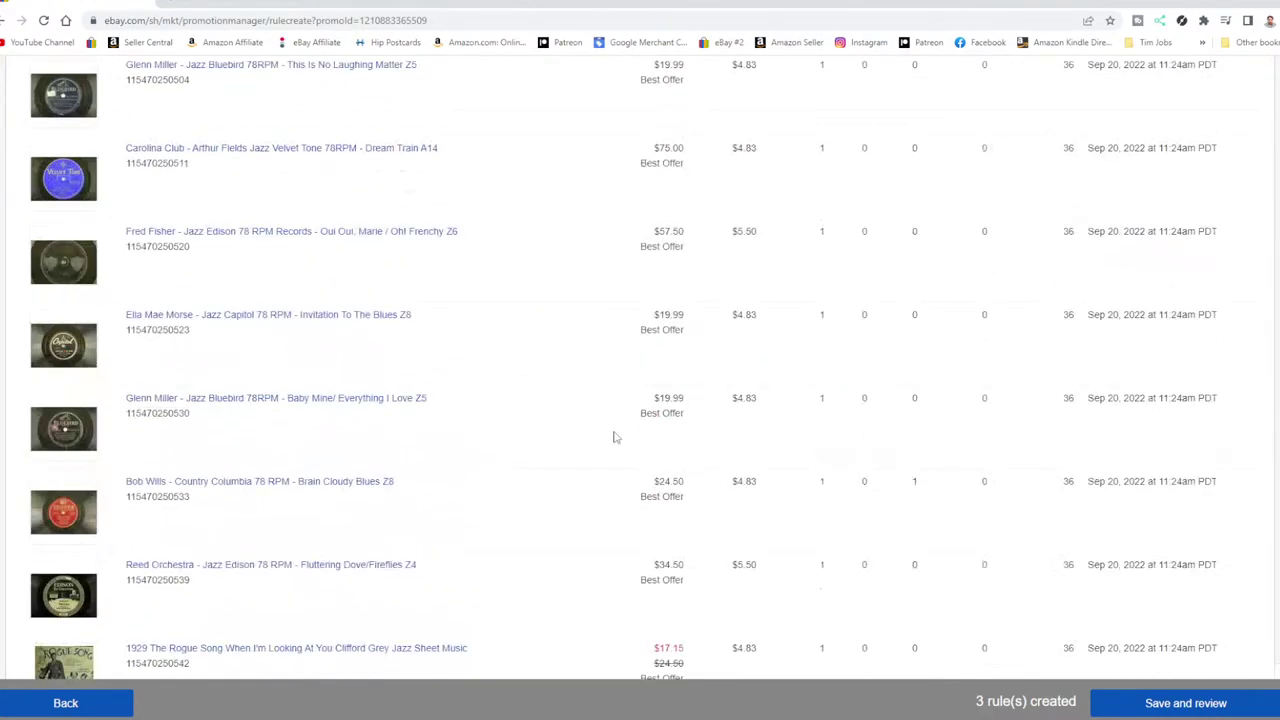
scroll(620, 441, up, 5)
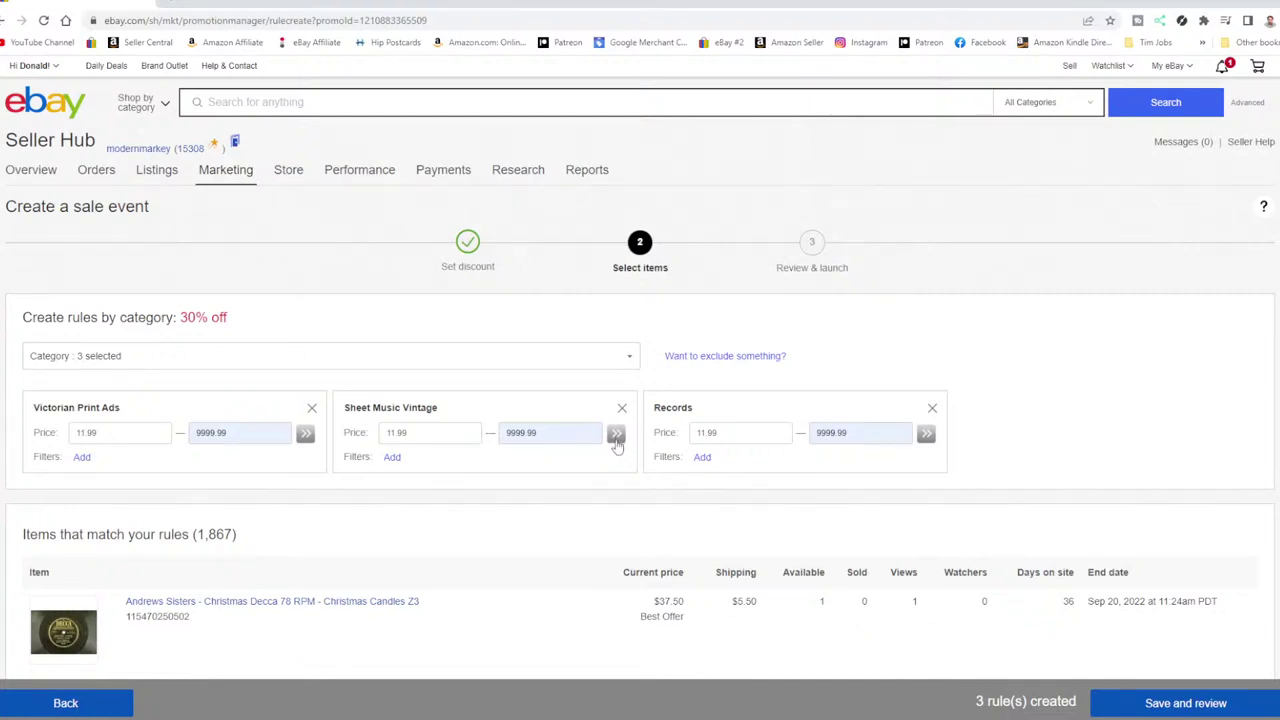
scroll(780, 478, down, 2)
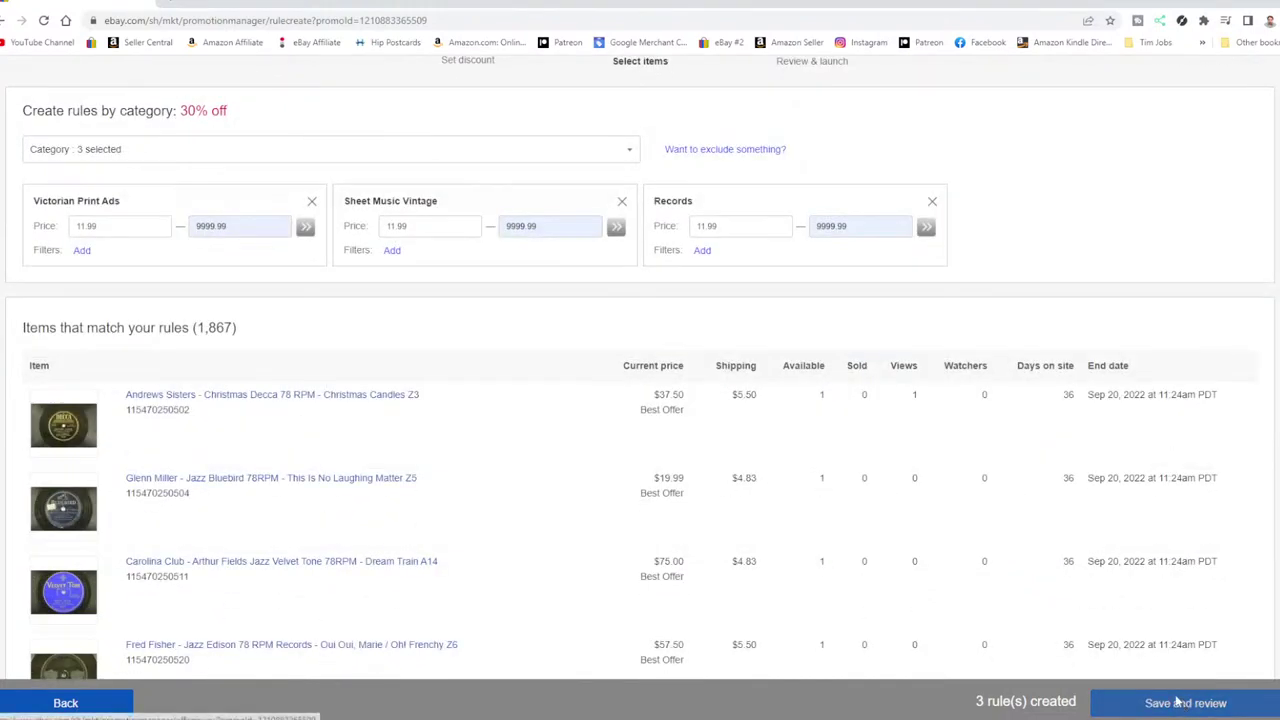
click(392, 251)
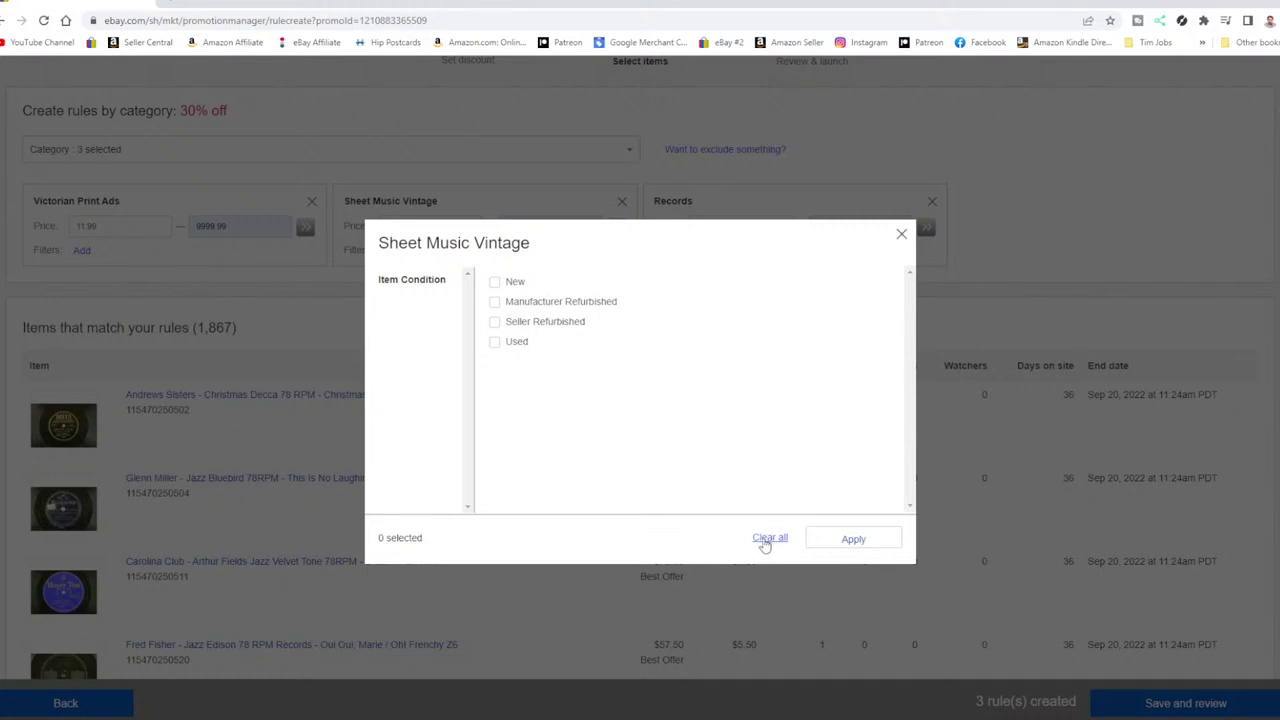
click(902, 236)
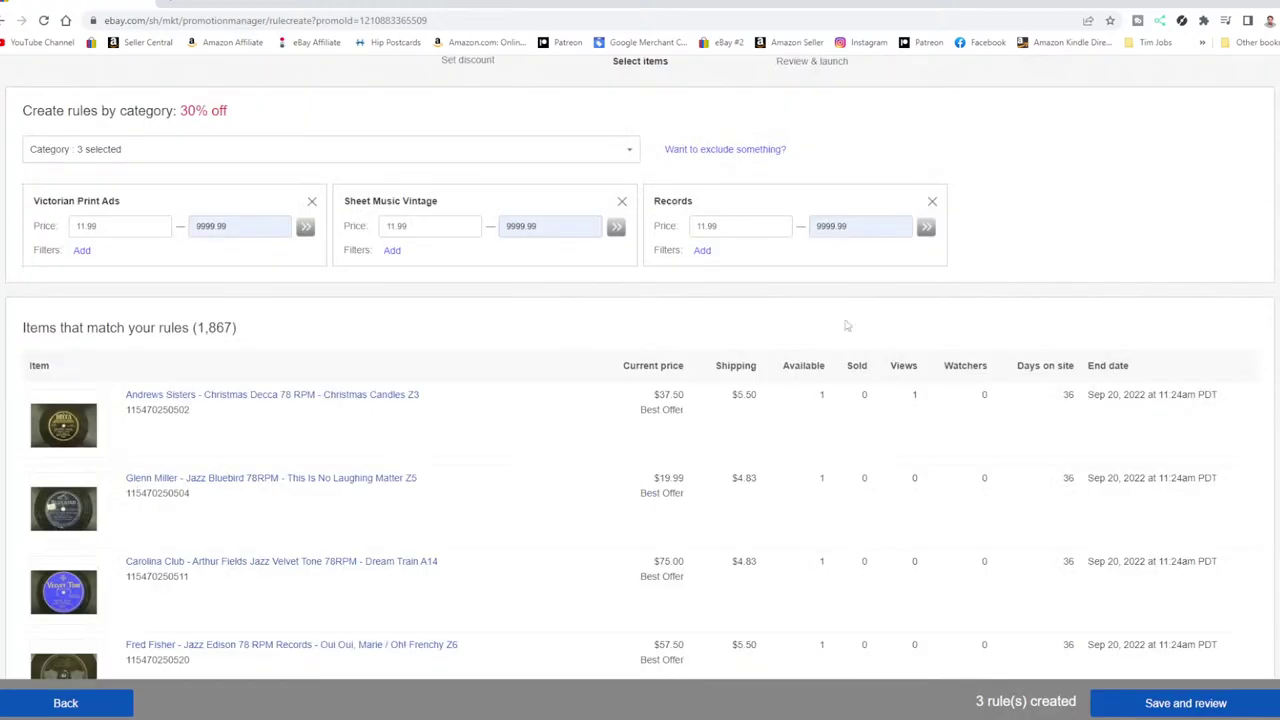
Step: Save the rules for review, then exclude skipped or new items and keep items in the sale with price-increase revisions blocked
scroll(690, 410, down, 3)
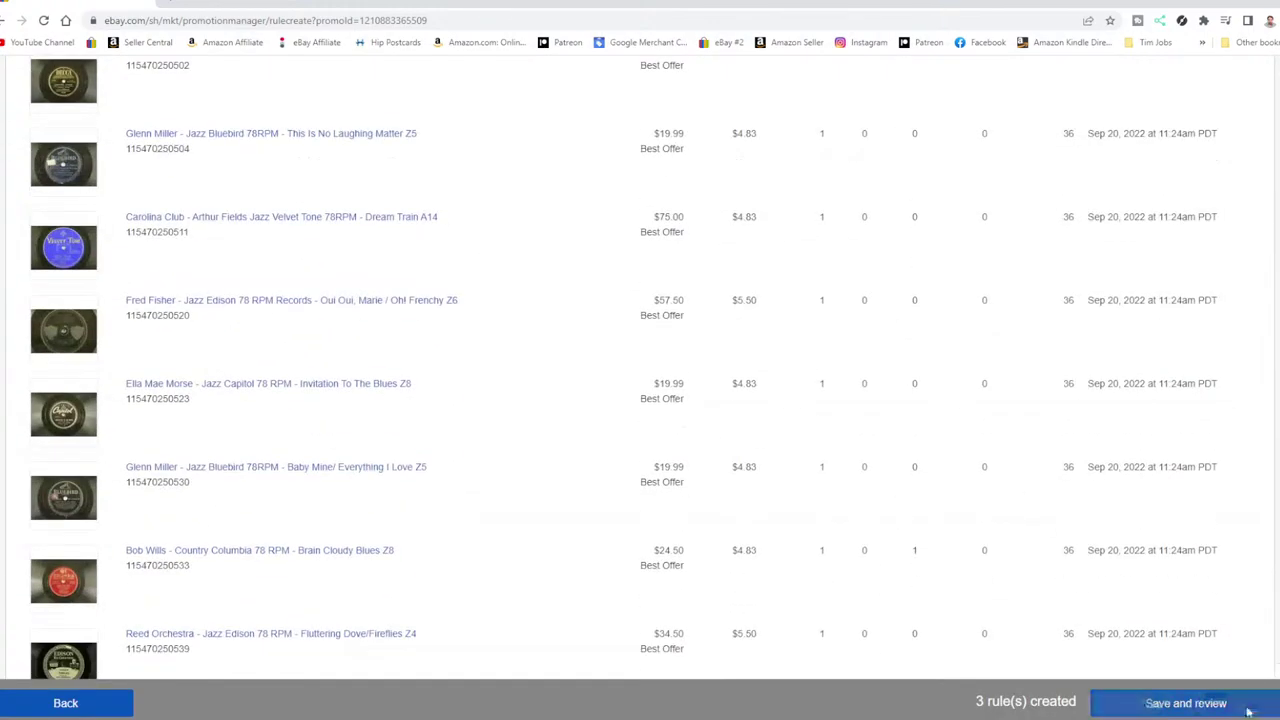
click(1192, 706)
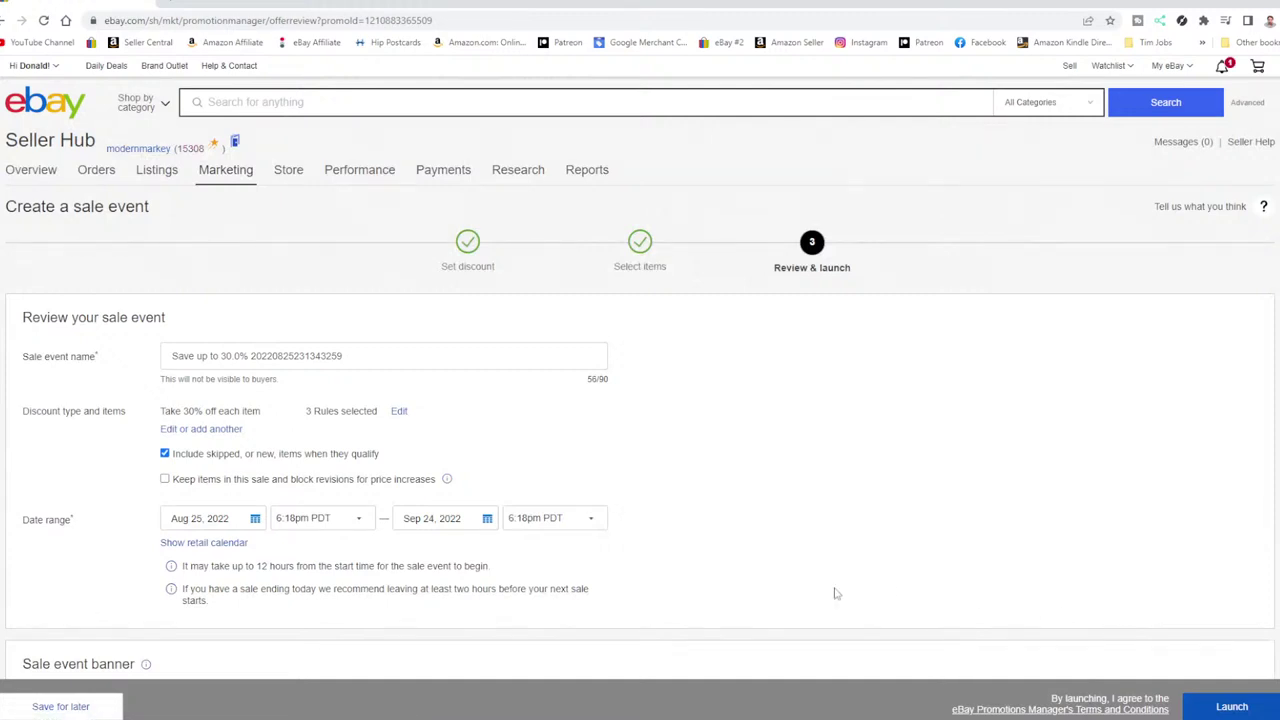
click(166, 459)
scroll(185, 464, down, 1)
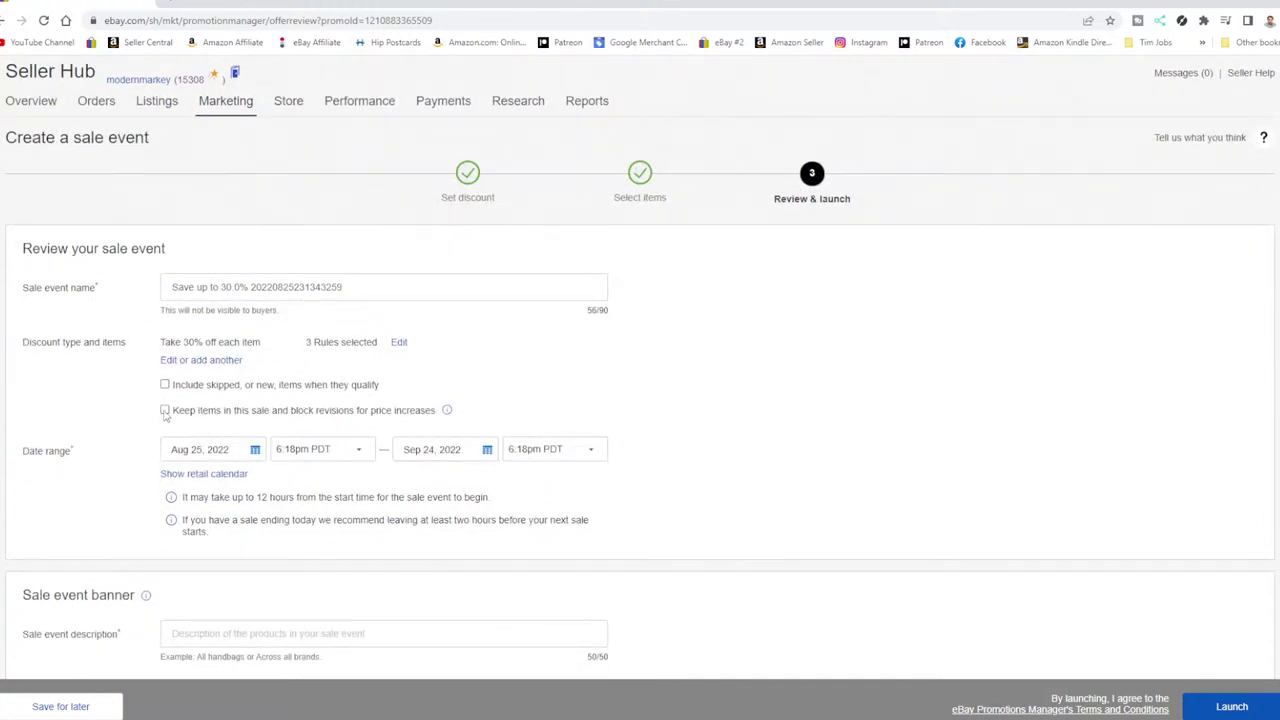
click(165, 413)
Step: Set the sale to start now and its end date to Aug 26, 2022
click(359, 455)
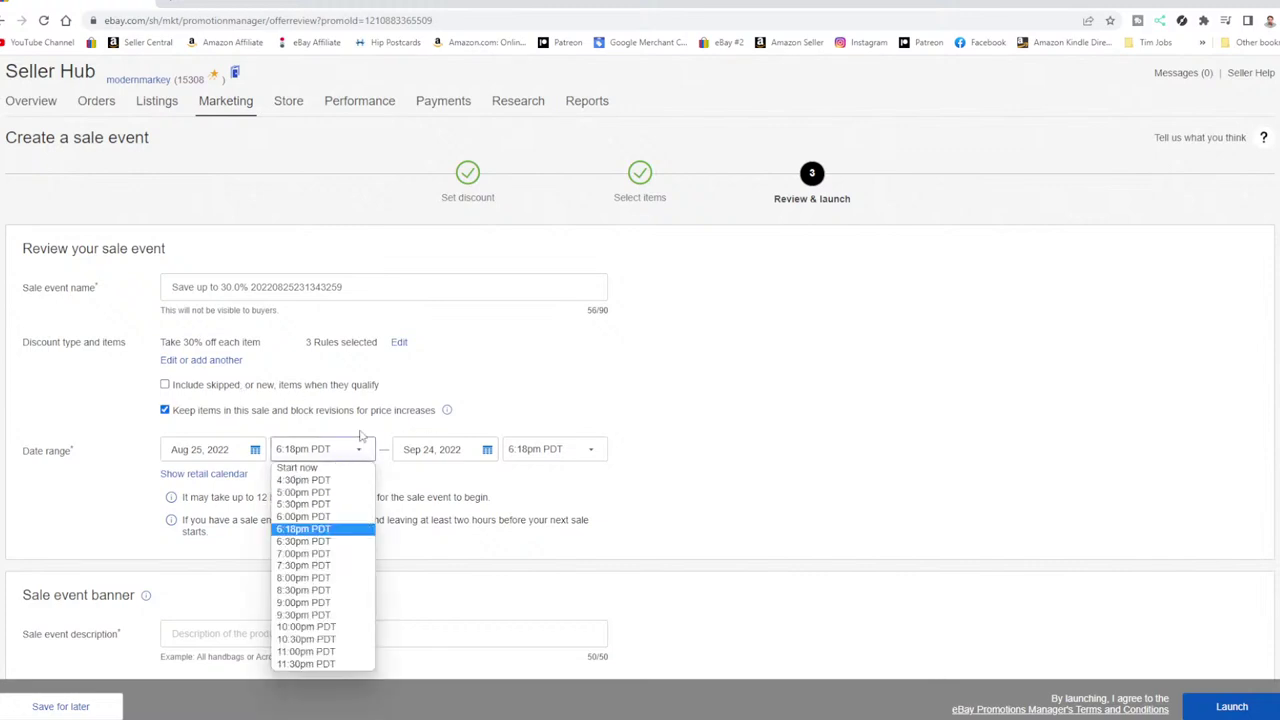
click(316, 468)
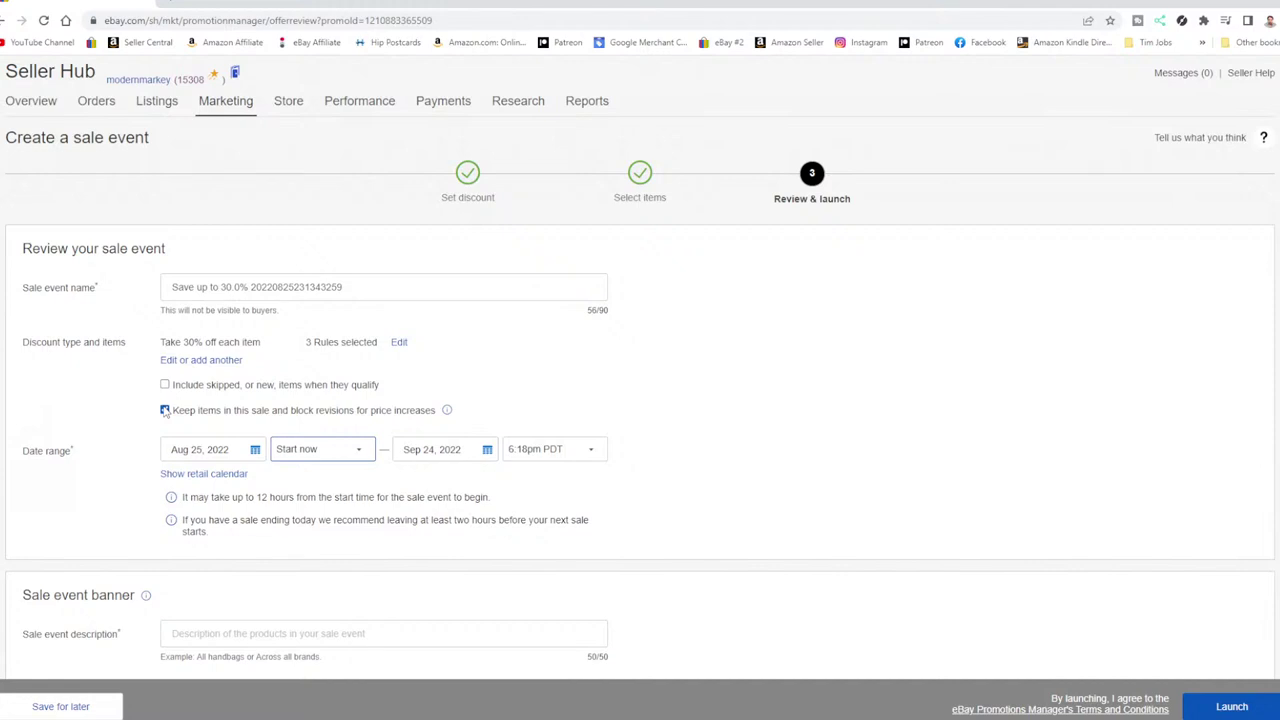
click(487, 451)
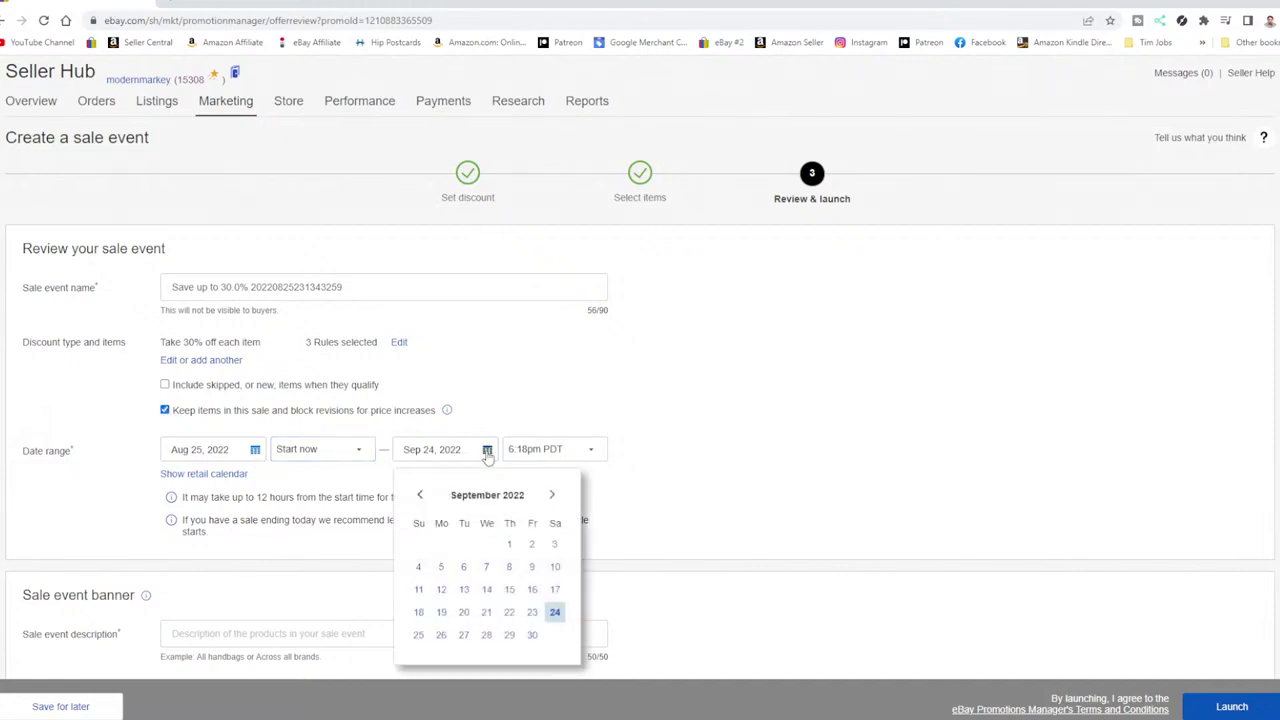
click(422, 496)
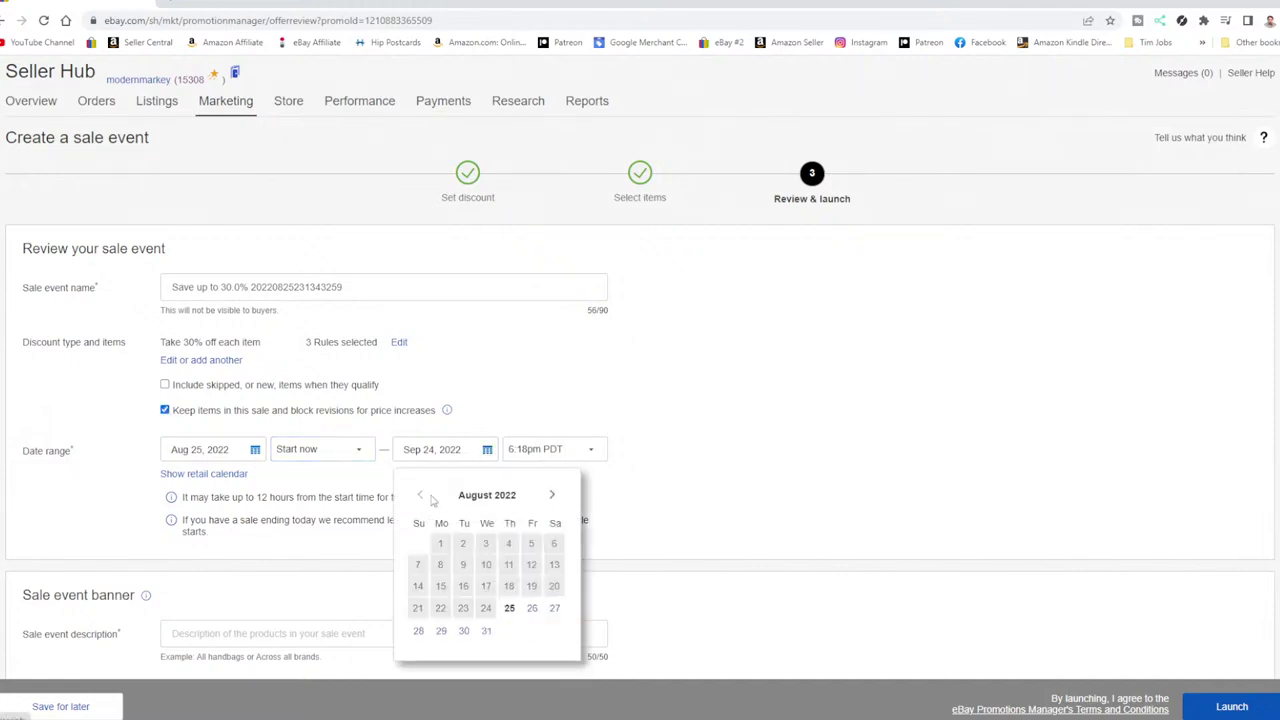
click(532, 608)
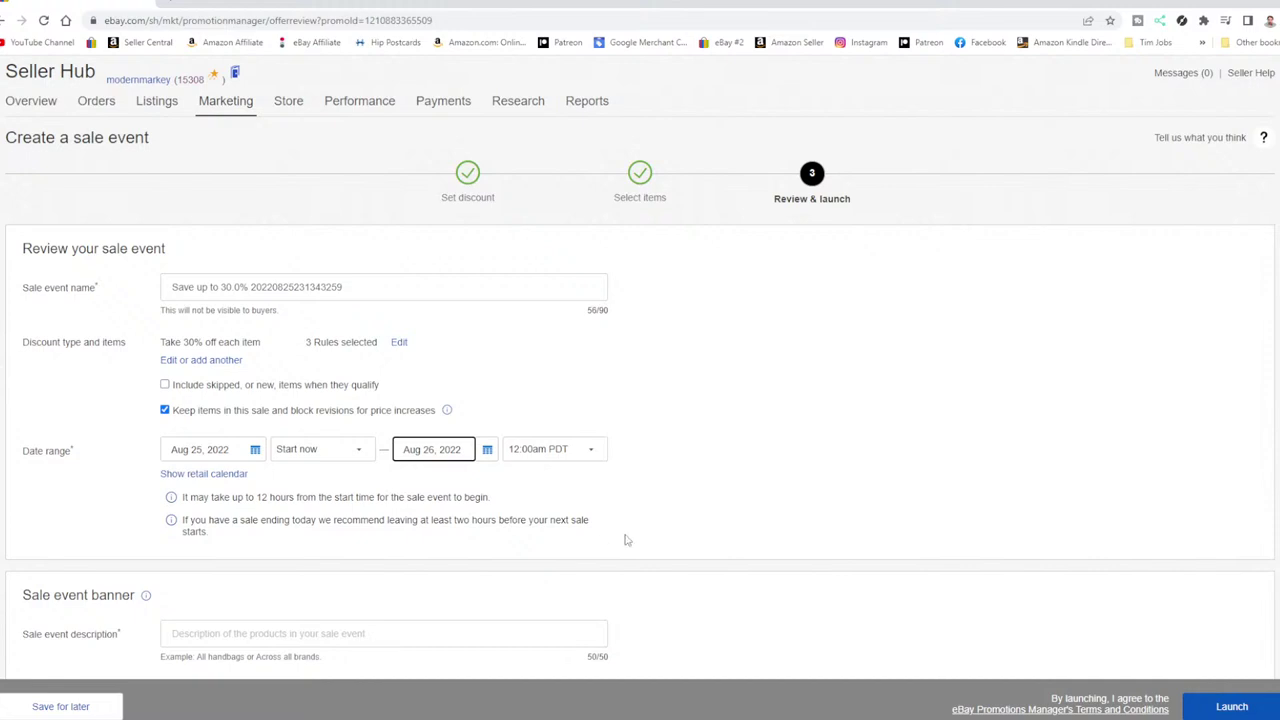
Step: Set the sale's end time to 5:00pm PDT
click(592, 452)
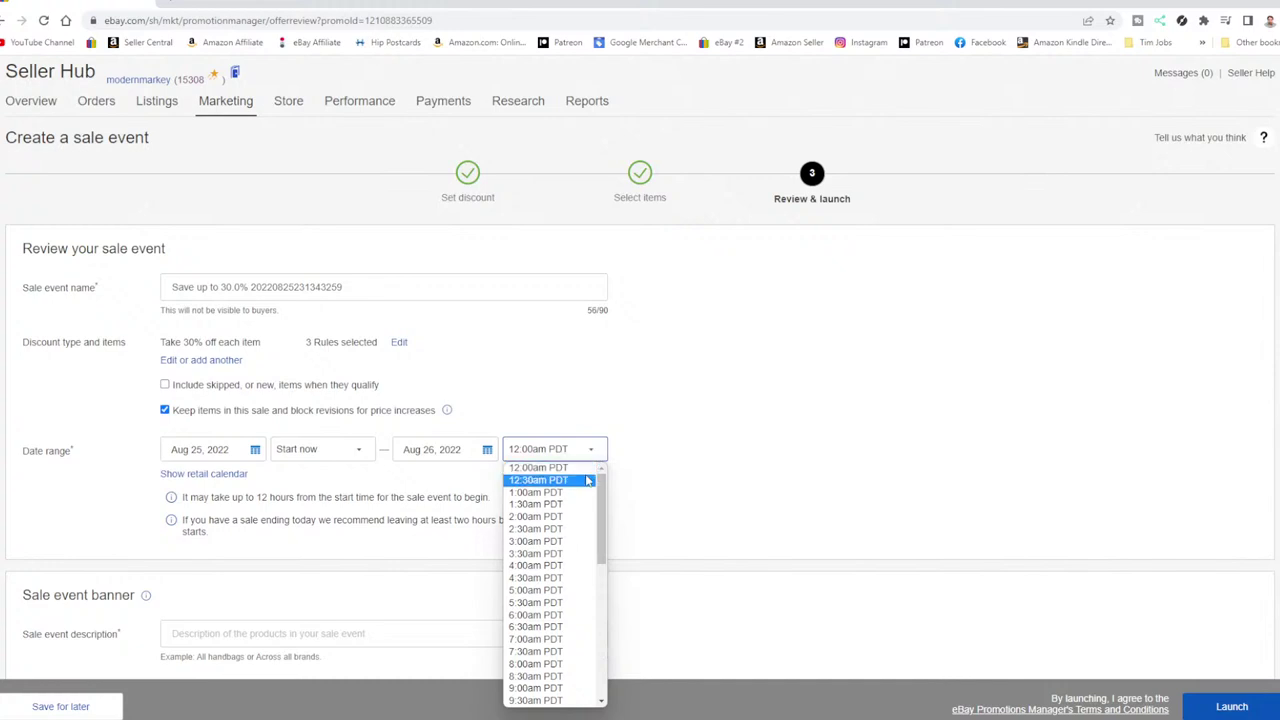
click(557, 617)
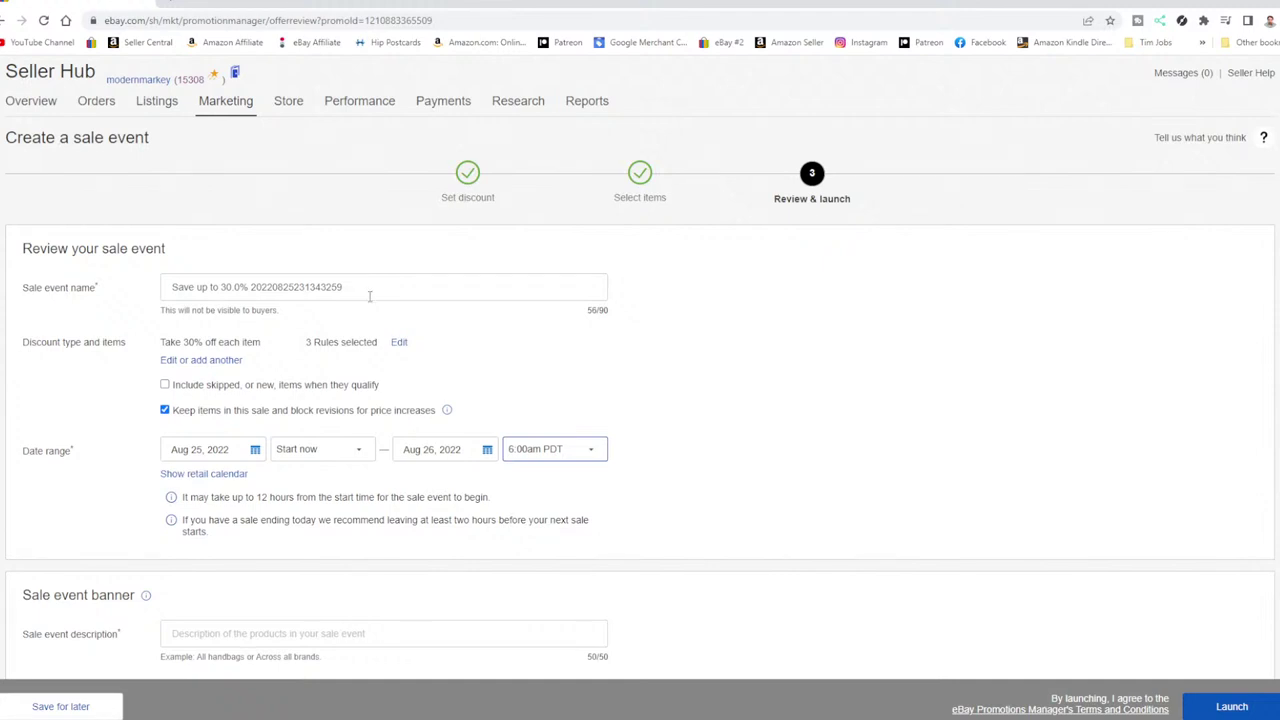
click(594, 450)
scroll(584, 594, down, 3)
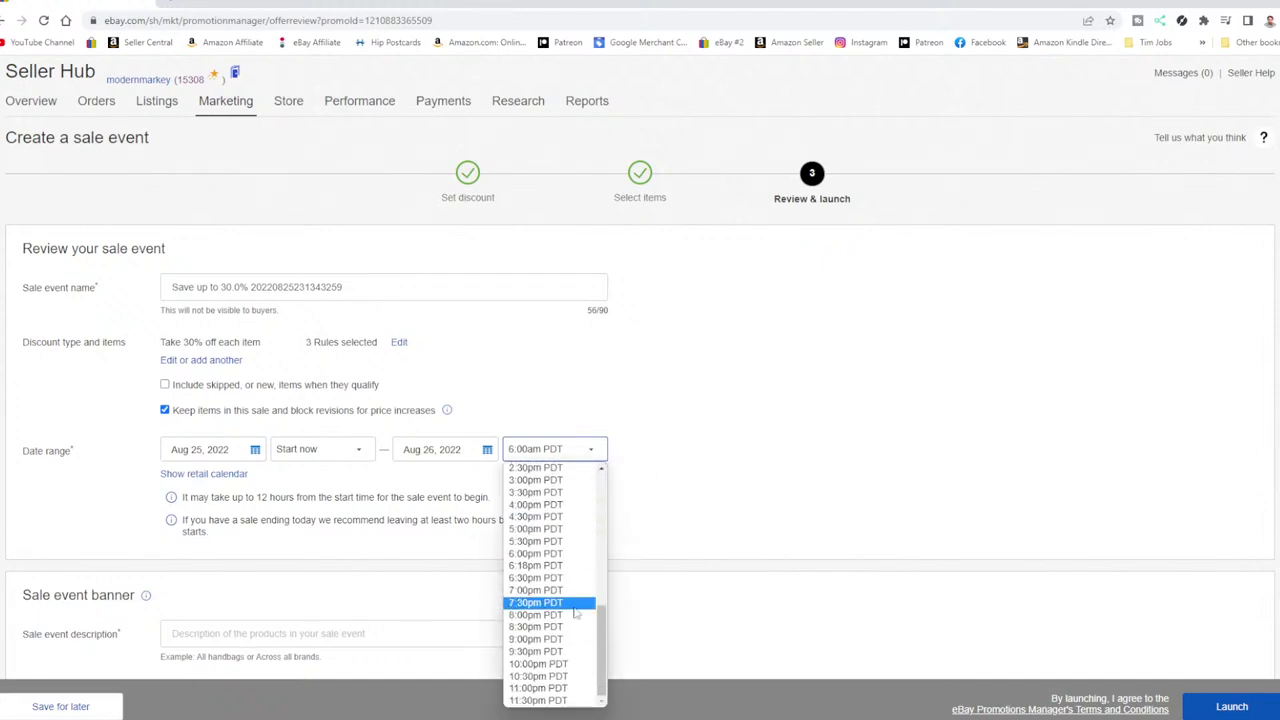
click(572, 530)
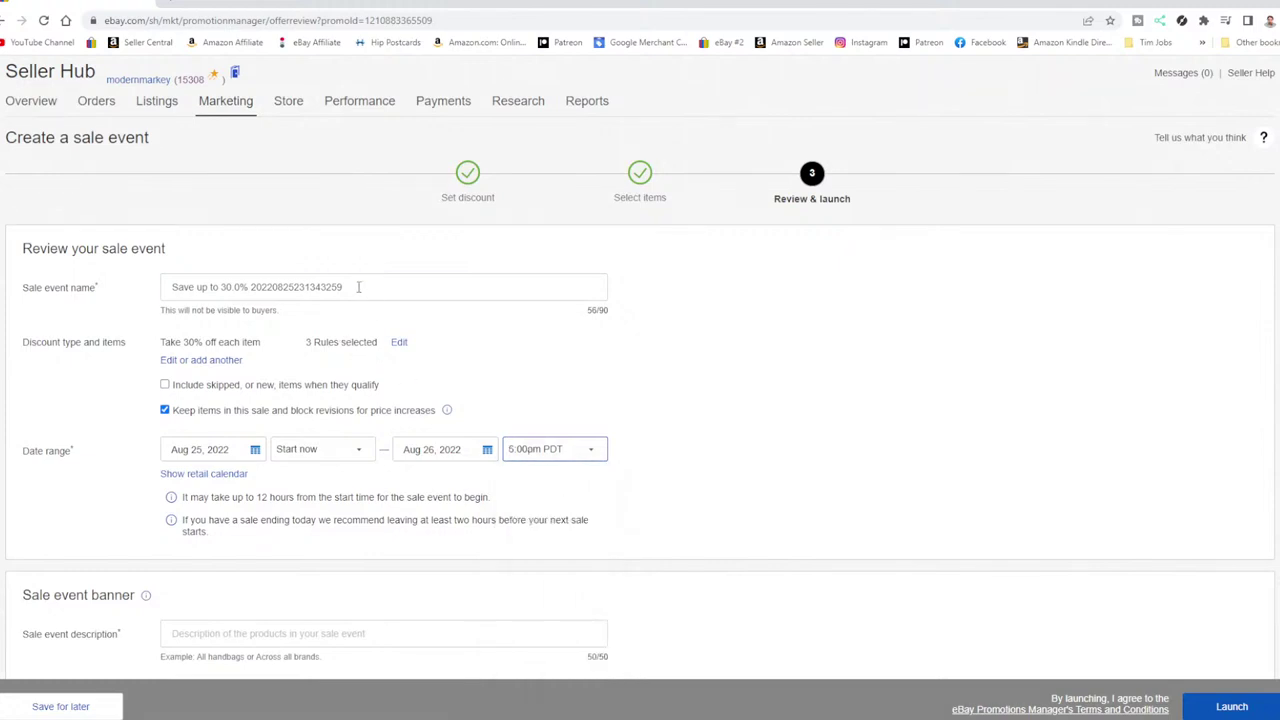
Step: Replace the sale event name with "Toys 30% YT"
drag(360, 287, 130, 296)
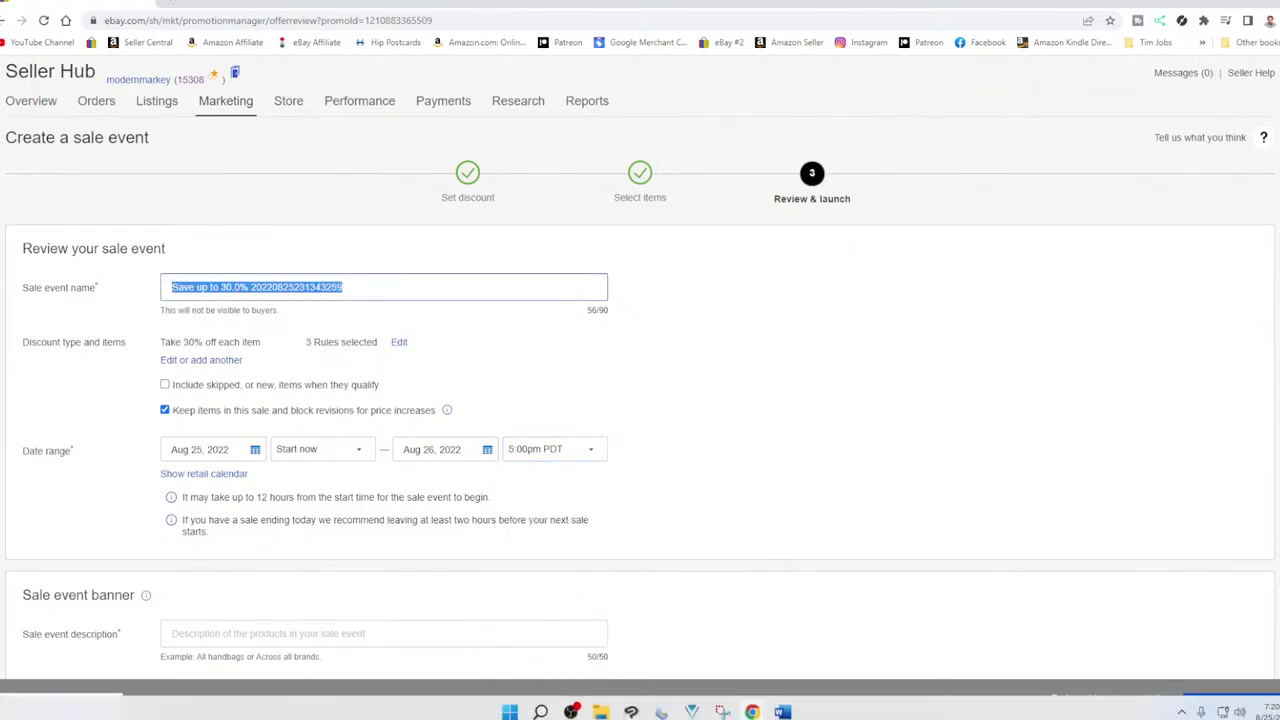
text(To)
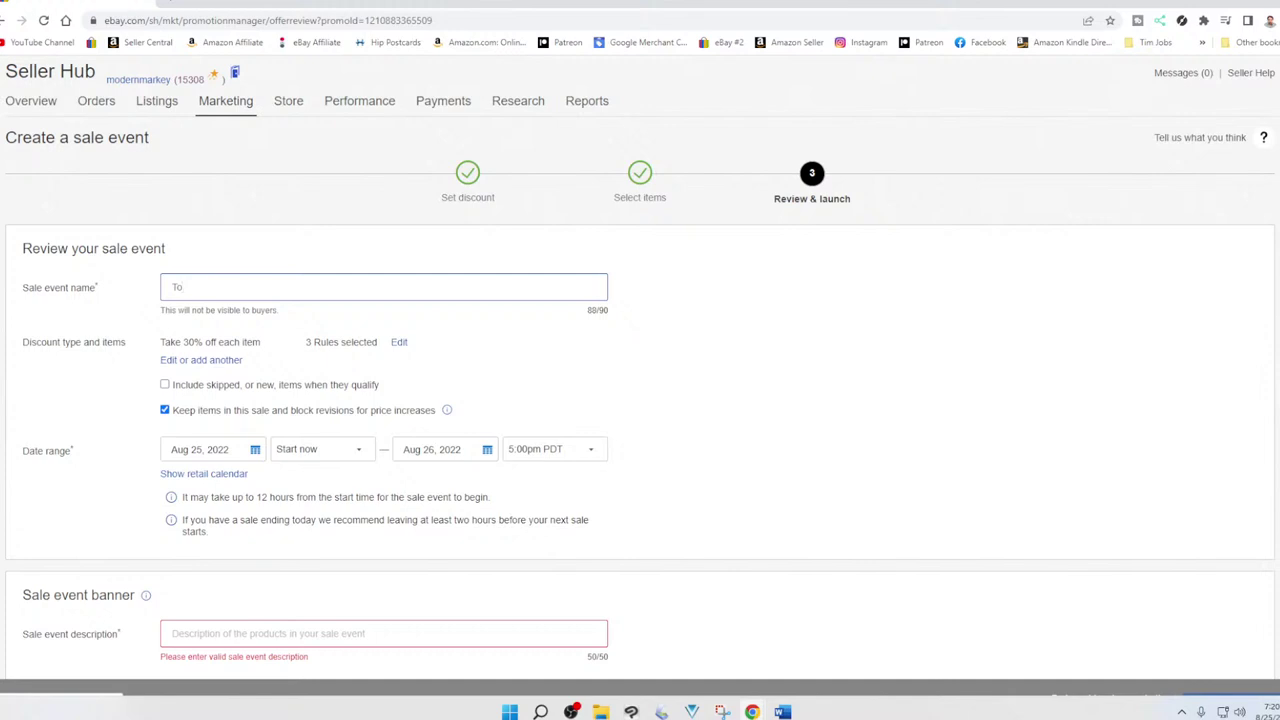
text(ys)
text(30% YT)
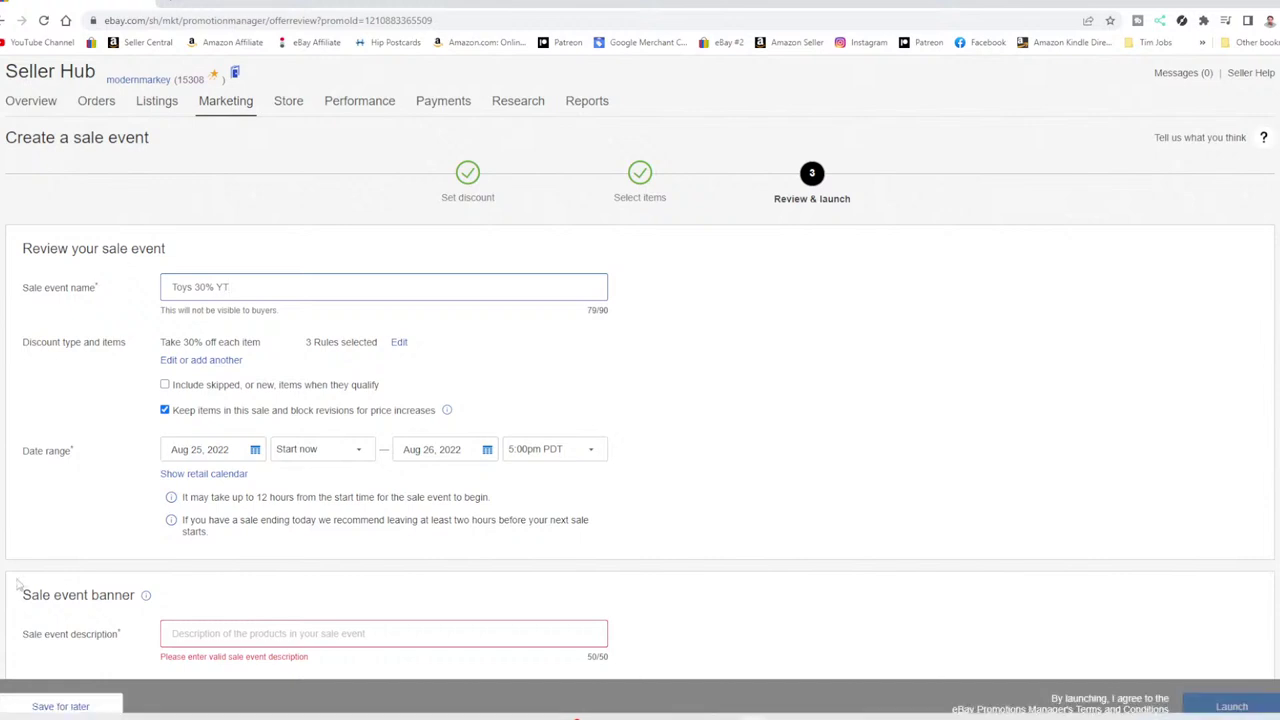
Step: Enter "30% Off Sale Going On Now" as the sale event description for the banner
scroll(376, 491, down, 2)
click(370, 496)
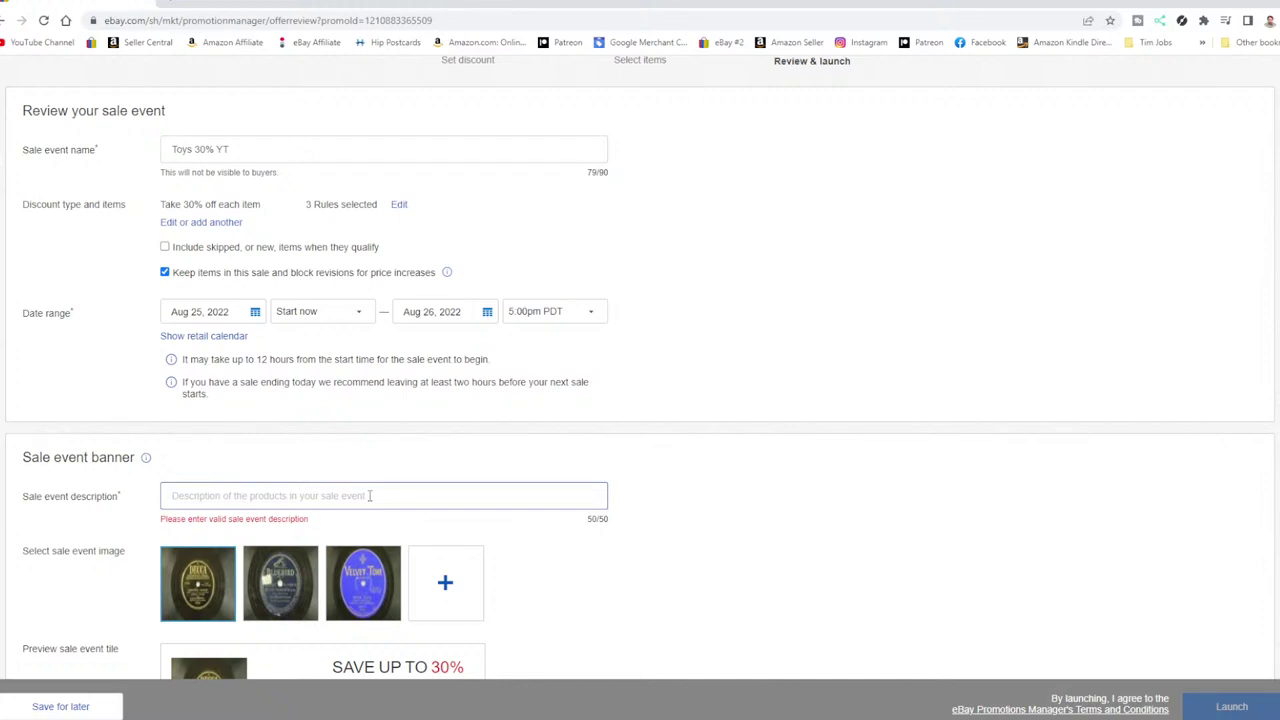
text(30)
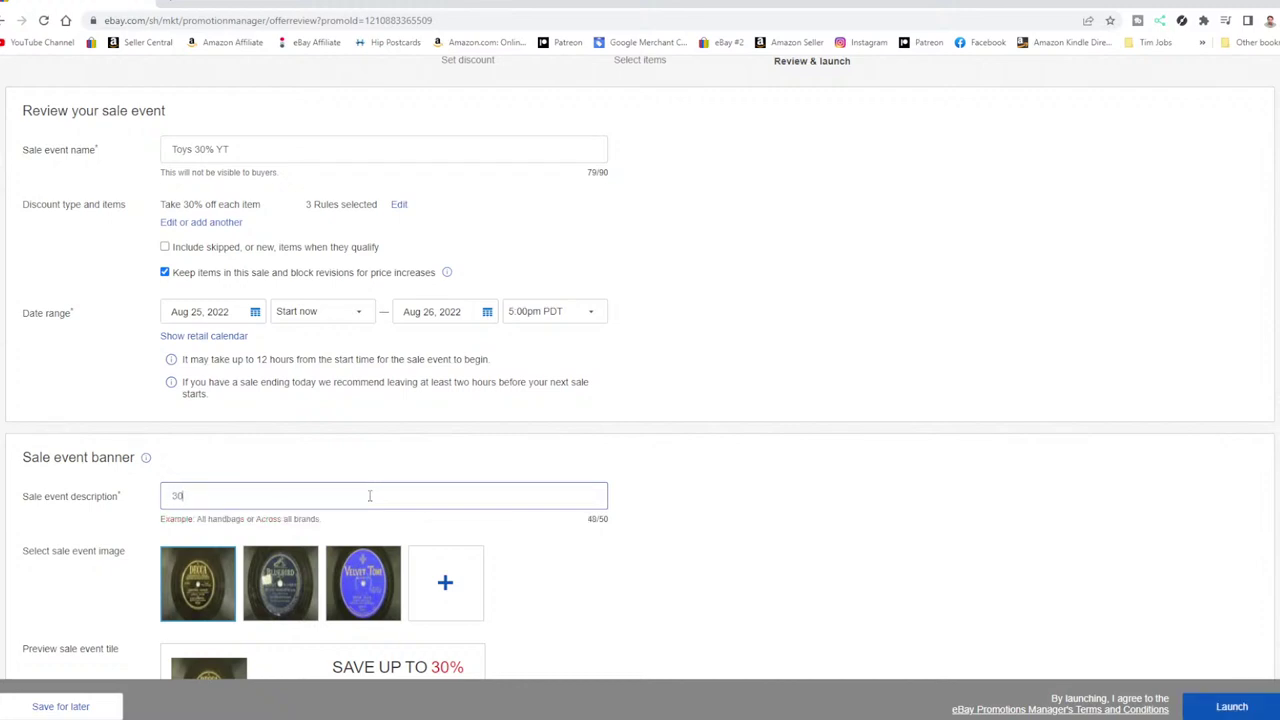
text(% Off Sale )
text(Gift)
key(BackSpace)
key(BackSpace)
text(oing On Now)
Step: Launch the sale event and reload the promotions dashboard to check its listing
scroll(600, 418, down, 2)
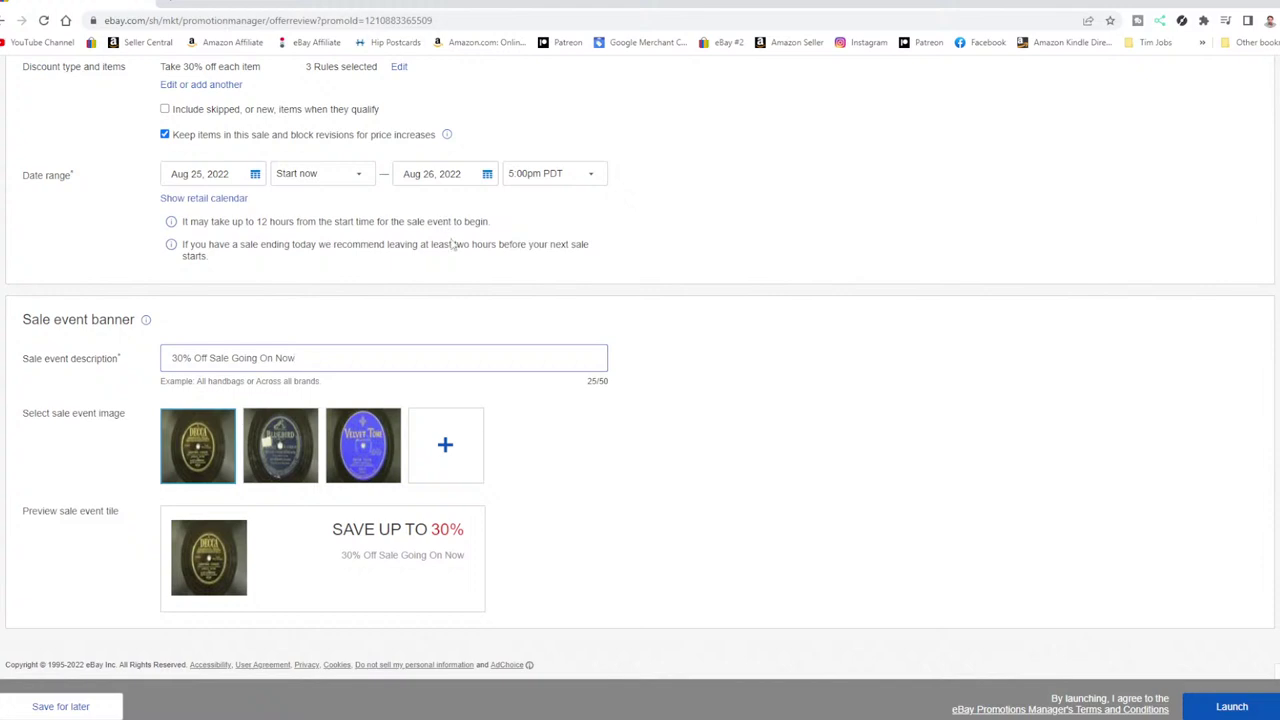
click(1234, 707)
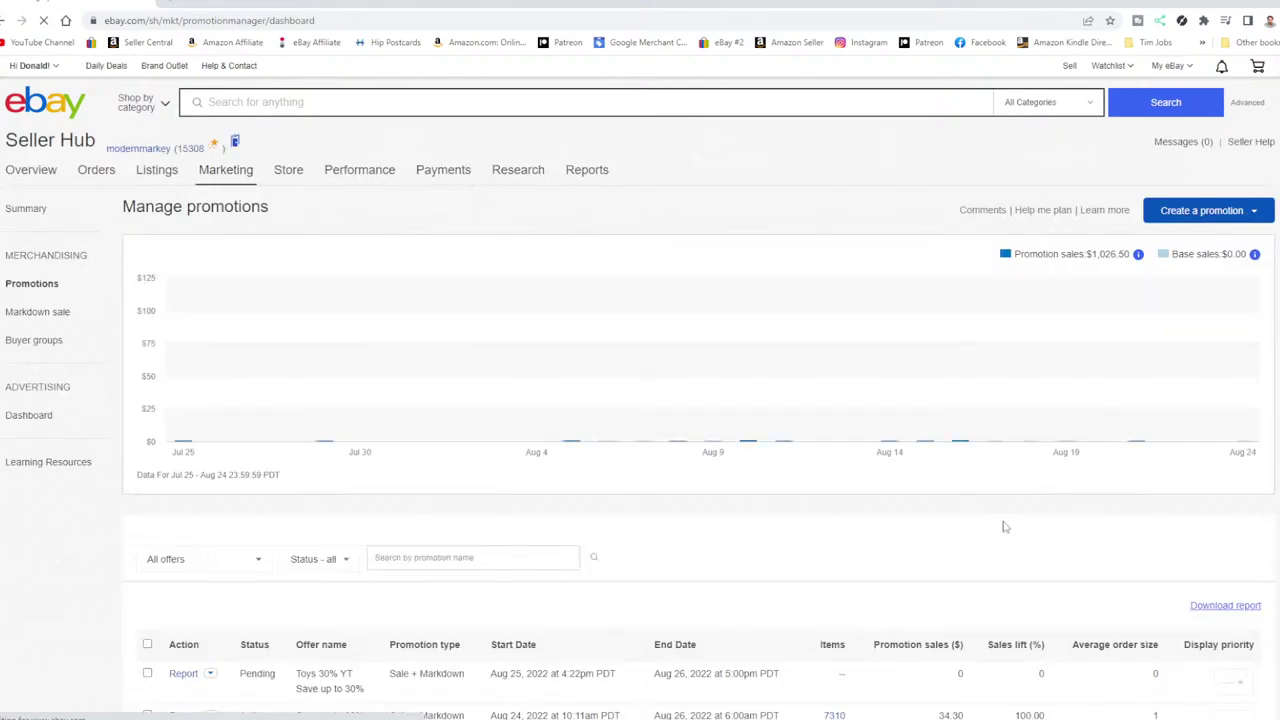
scroll(1017, 491, down, 3)
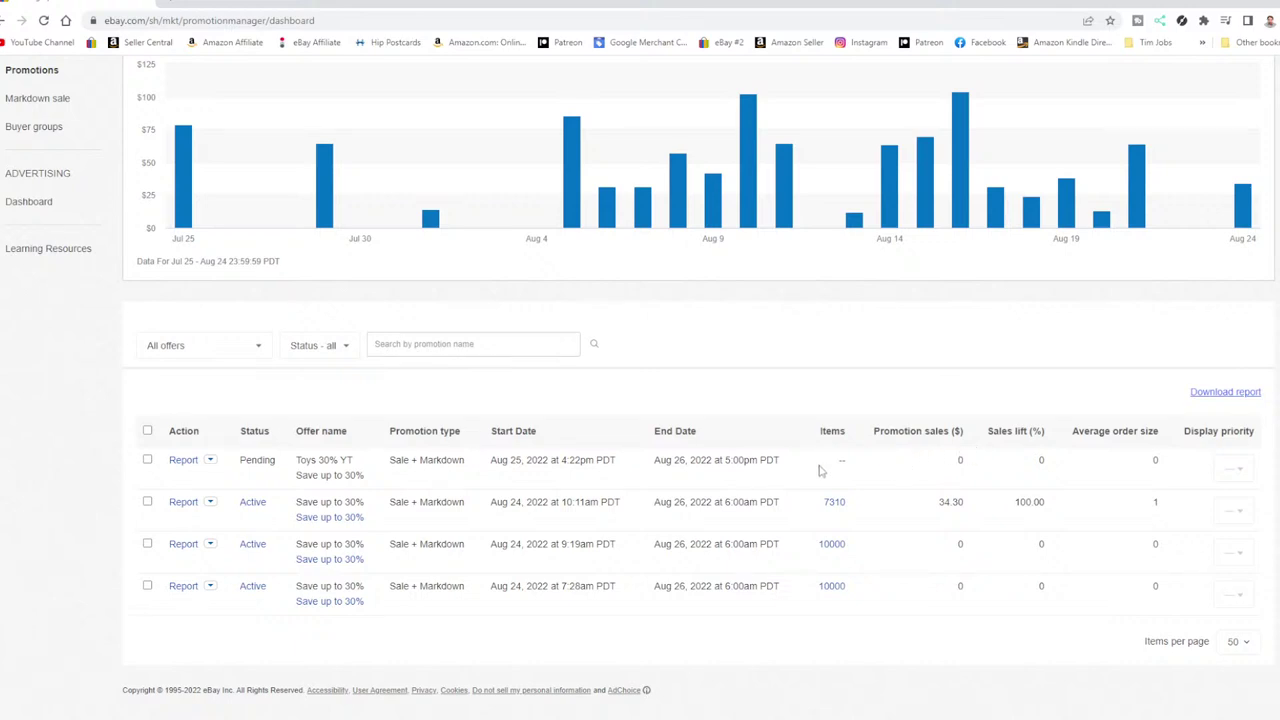
click(44, 20)
Step: Switch to OBS Studio and make the Sony A6400 and Background Live Feed sources visible
key(alt+Tab)
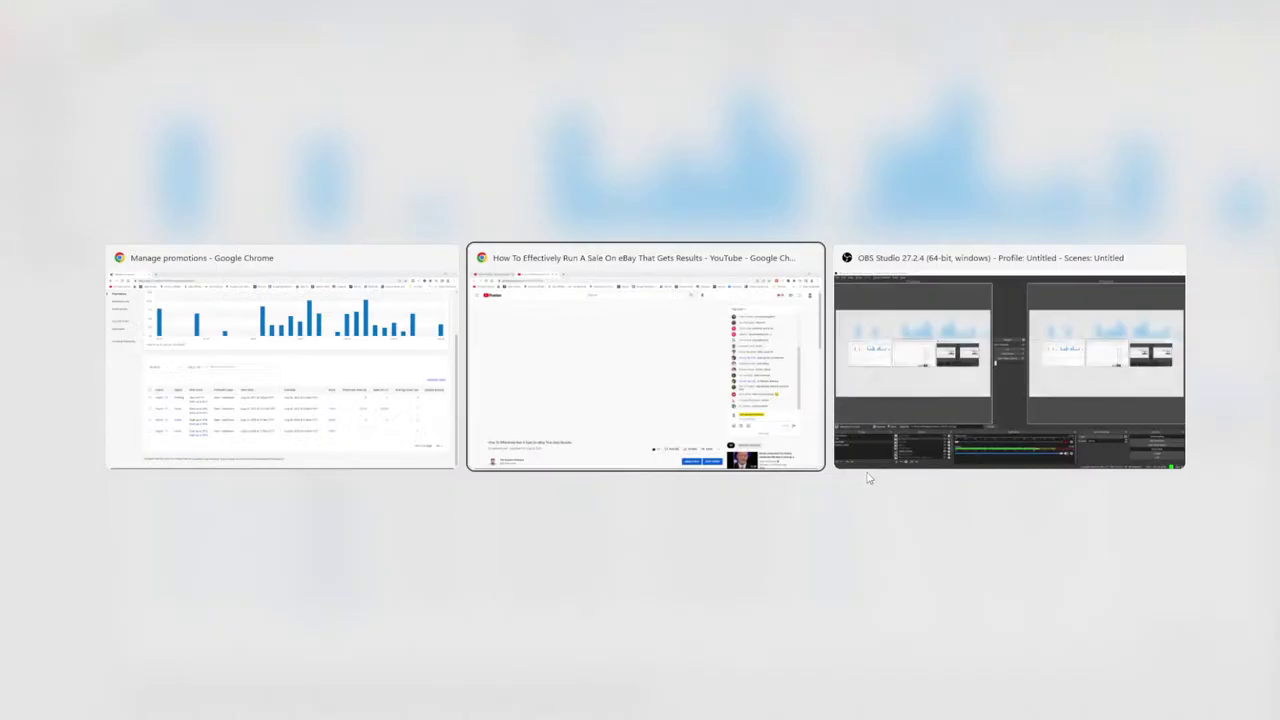
key(alt+Tab)
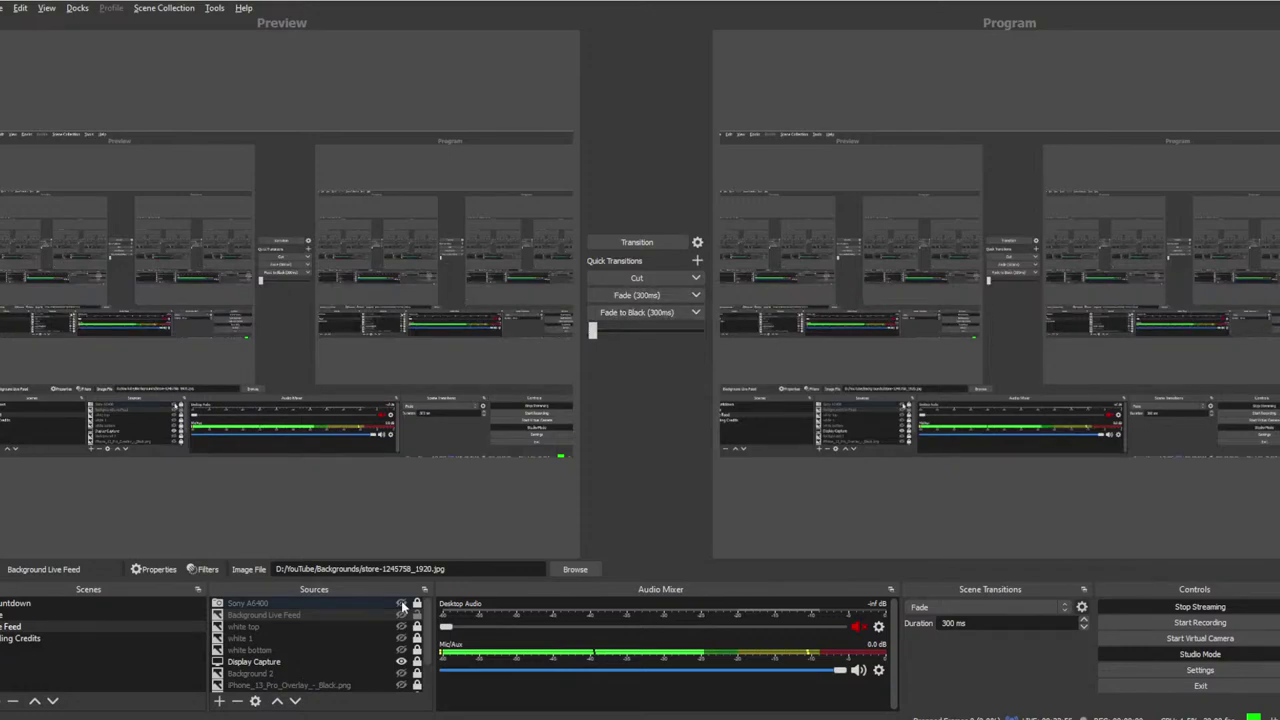
click(401, 606)
click(402, 615)
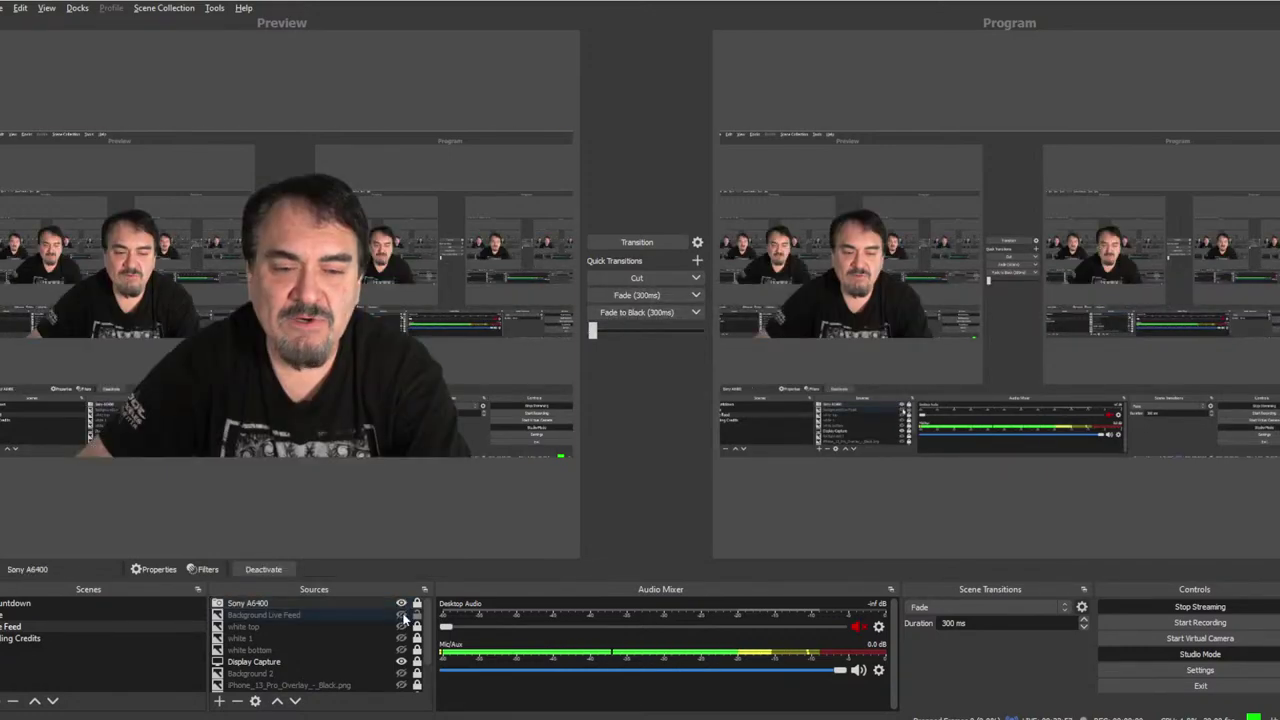